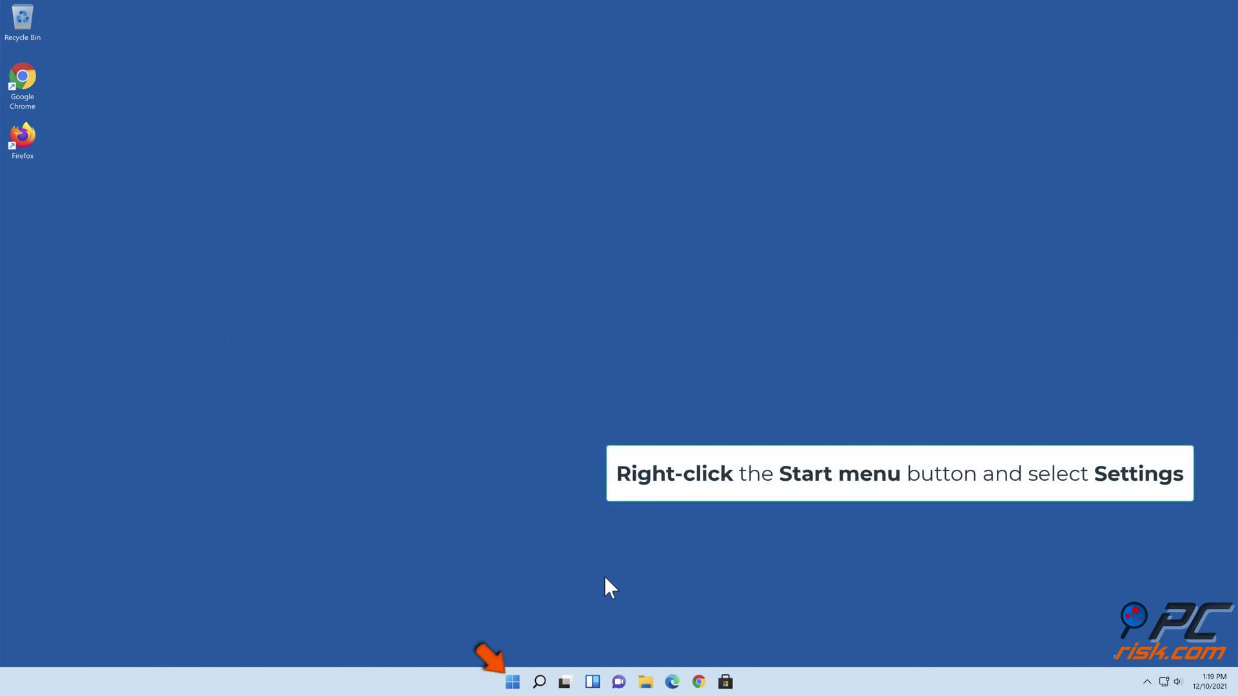
# - From Start's quick menu, go to Settings > System > Troubleshoot > Other troubleshooters
pyautogui.rightClick(513, 683)
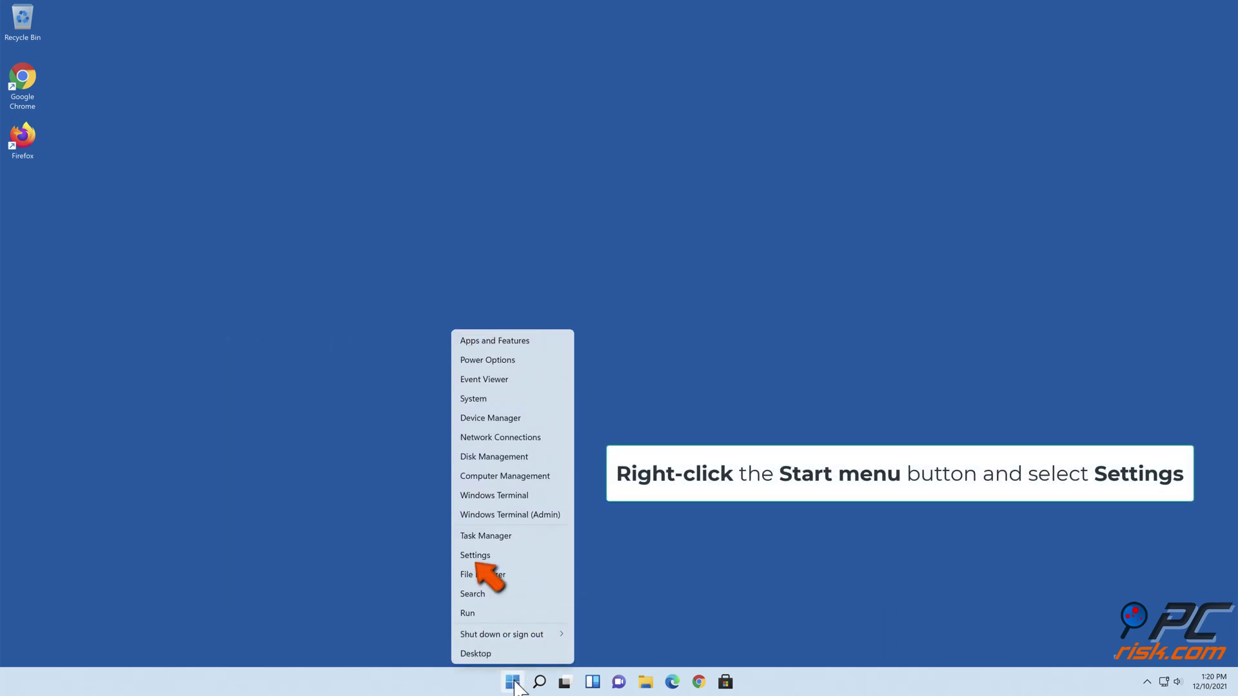
pyautogui.click(478, 559)
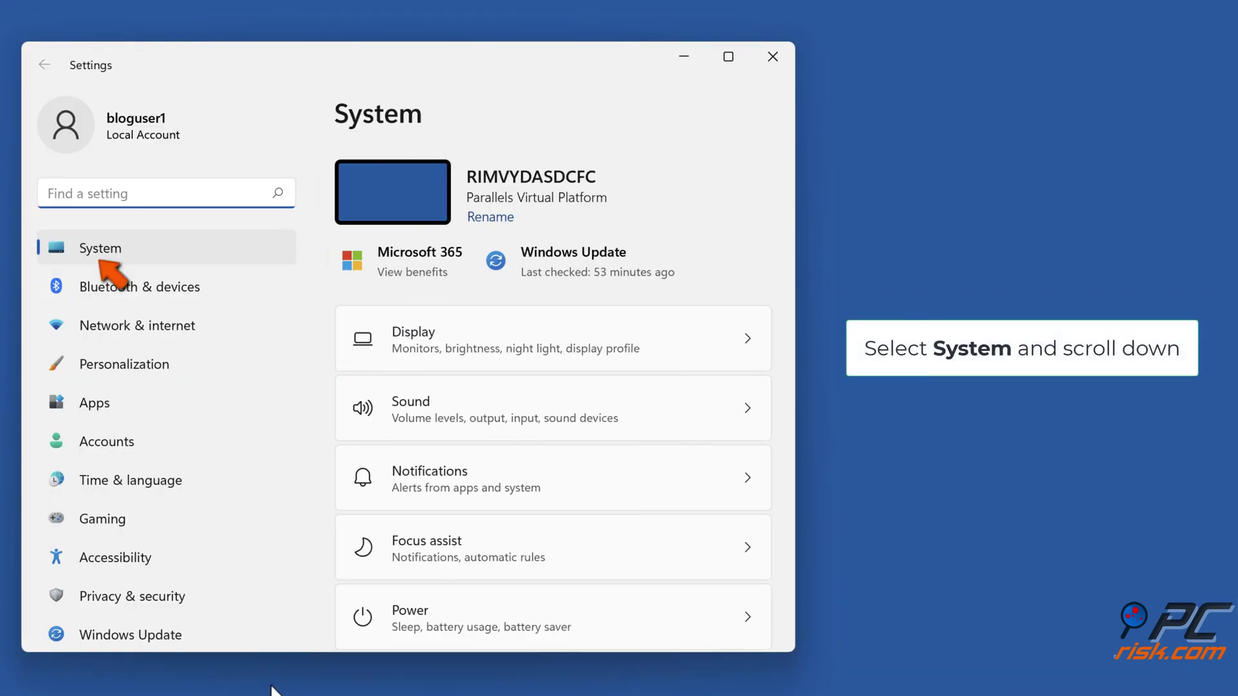
pyautogui.click(149, 249)
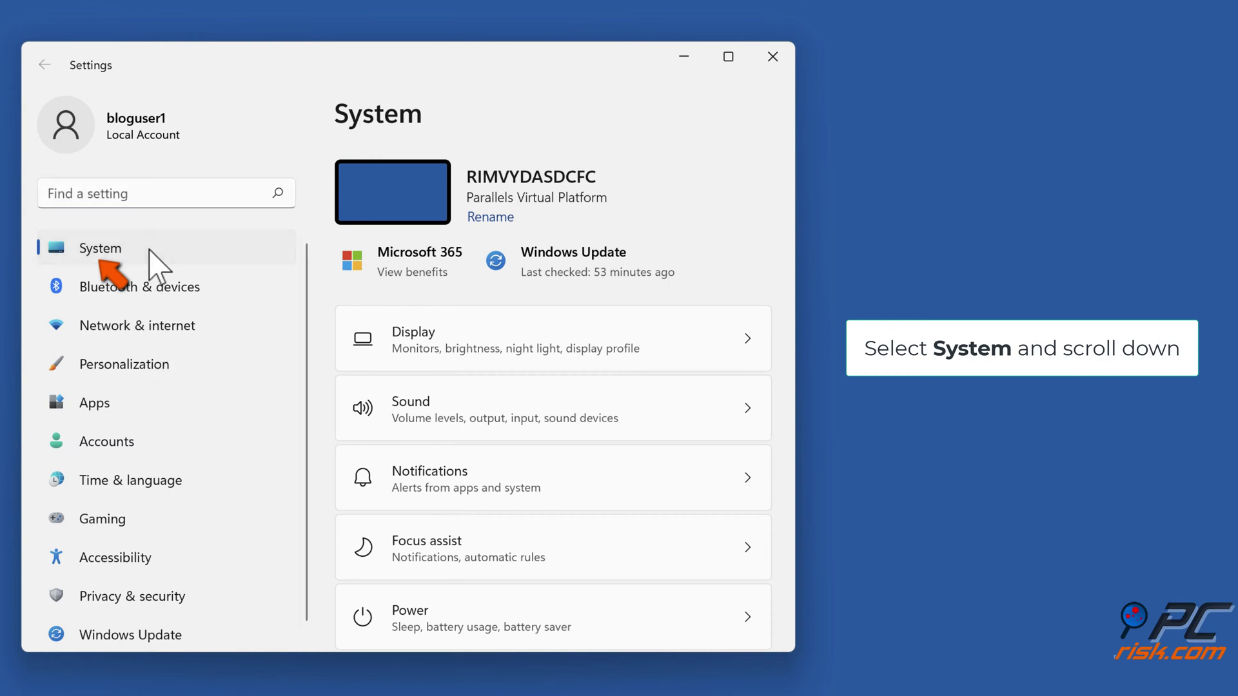
pyautogui.scroll(-5, 602, 387)
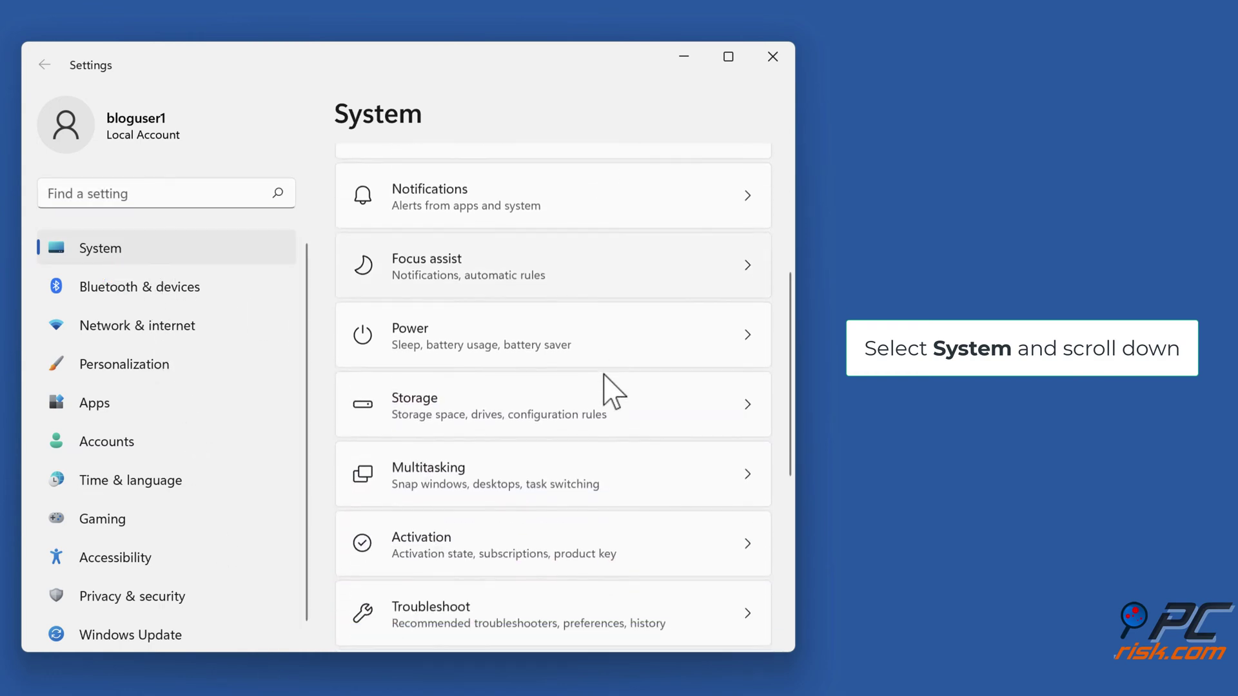
pyautogui.scroll(-3, 604, 374)
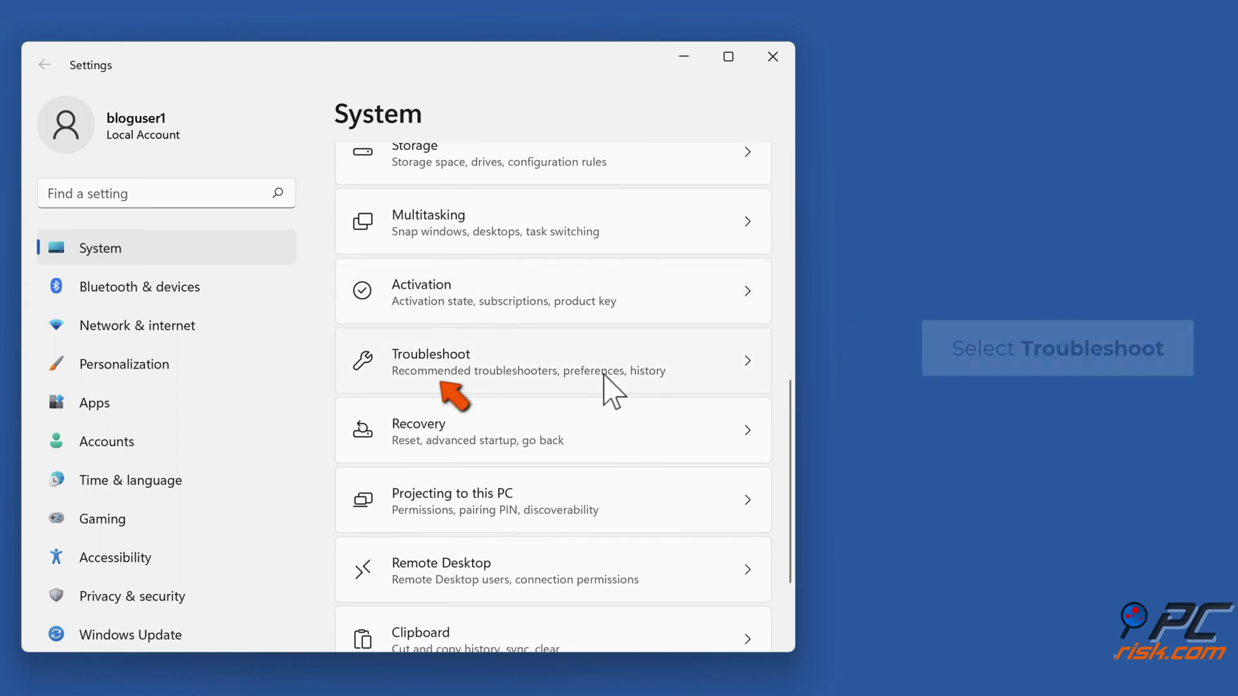
pyautogui.click(465, 384)
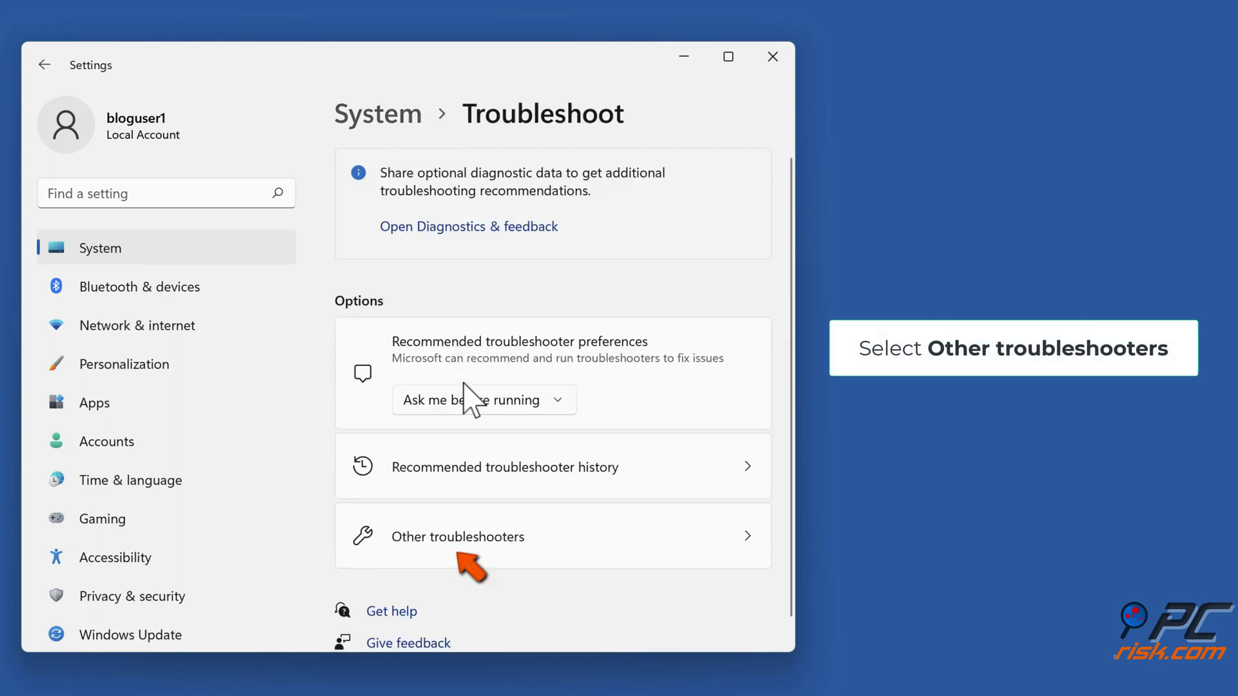
pyautogui.click(459, 549)
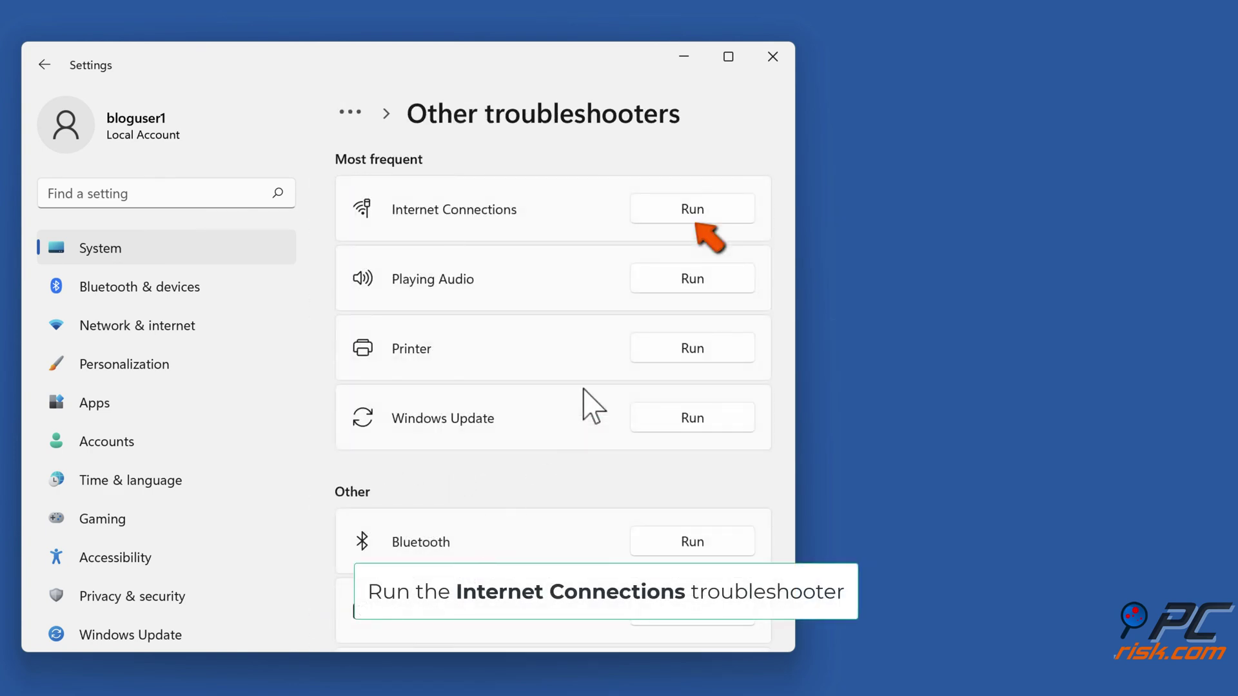
# - Run Internet Connections troubleshooting for the Internet connection, then close it after no problem is found
pyautogui.click(693, 218)
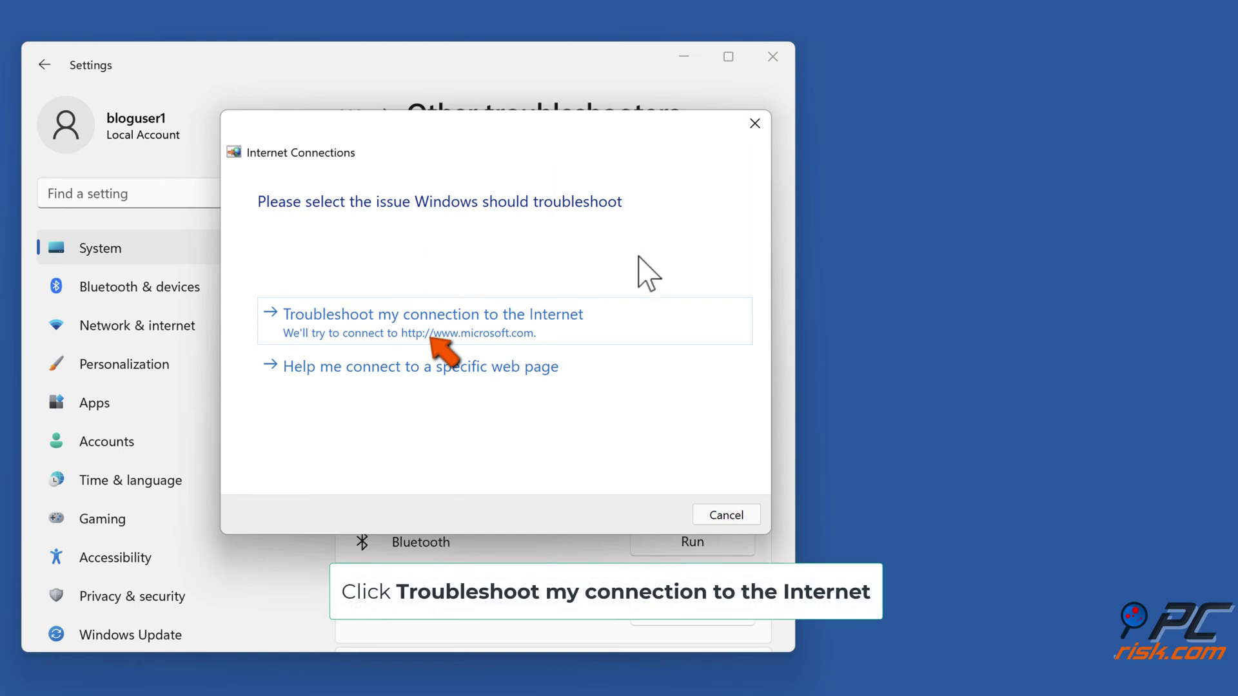
pyautogui.click(418, 339)
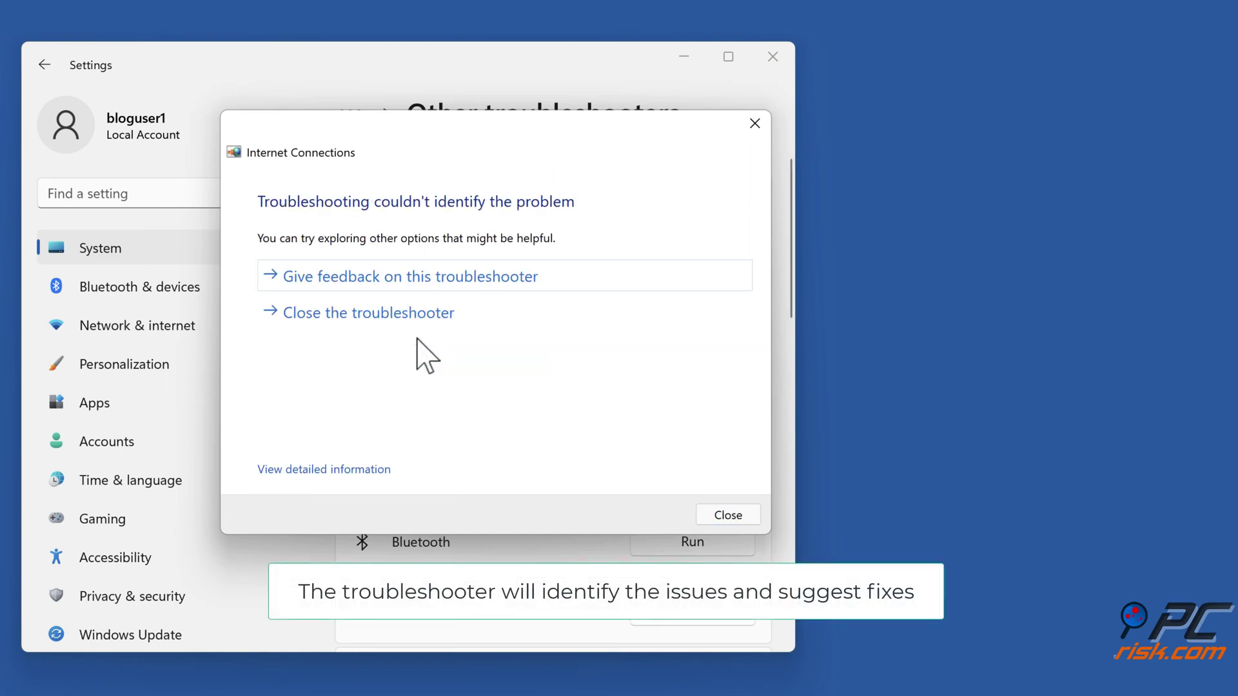
pyautogui.click(356, 318)
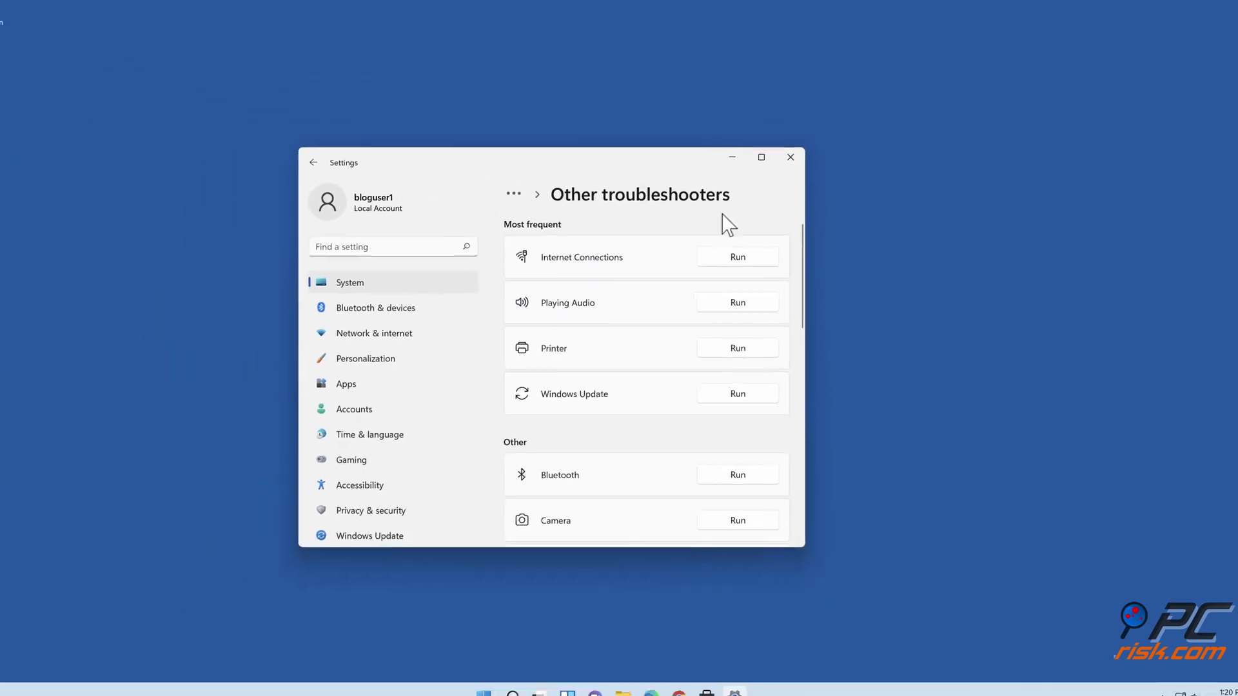
# - Close Settings, launch Chrome and bring up the More tools submenu in its main menu
pyautogui.click(791, 160)
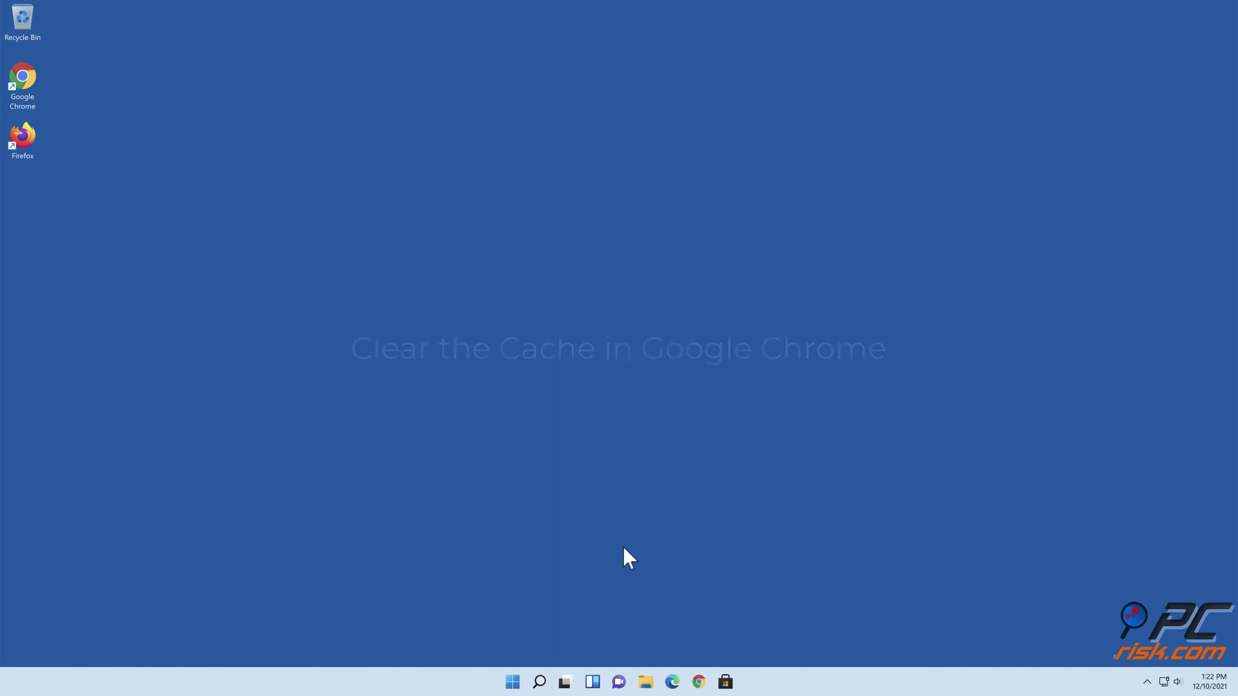
pyautogui.click(700, 683)
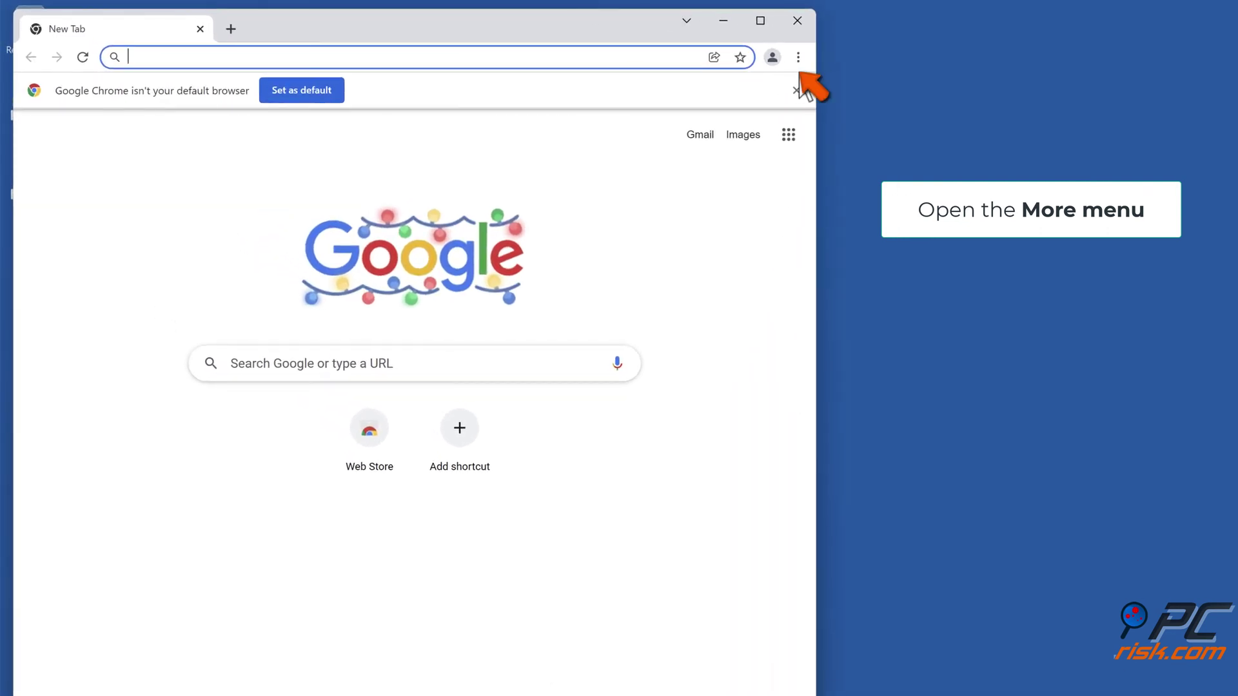
pyautogui.click(798, 58)
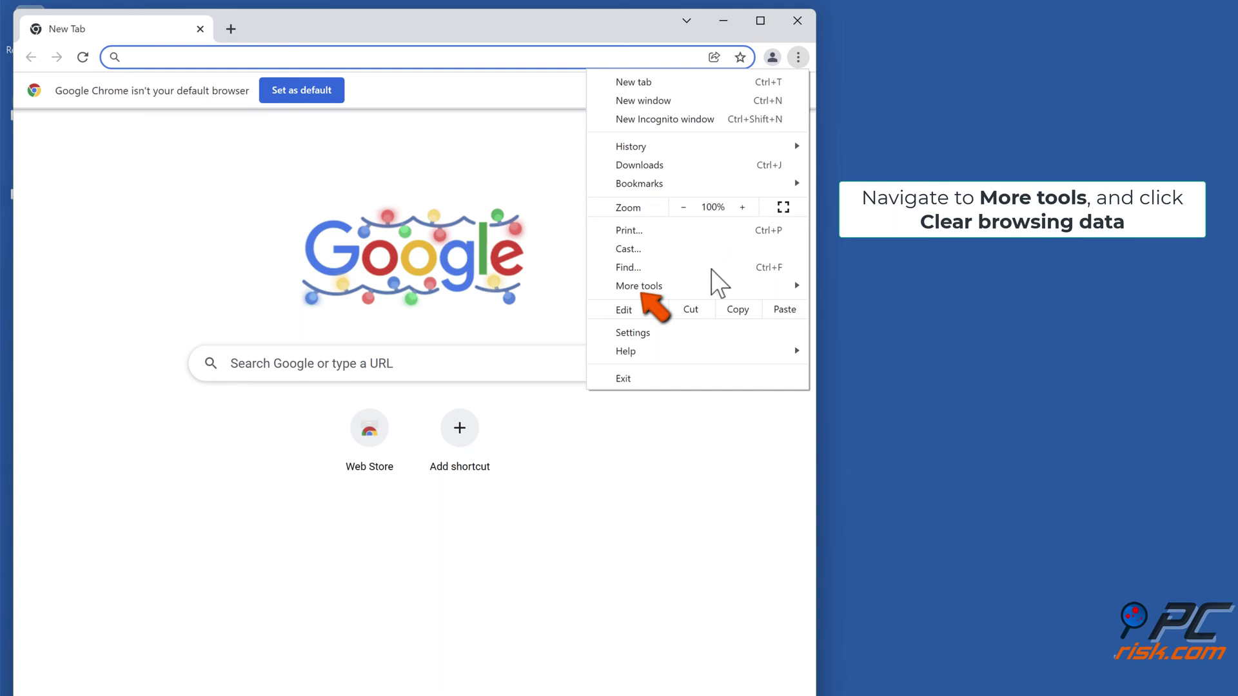
pyautogui.moveTo(701, 287)
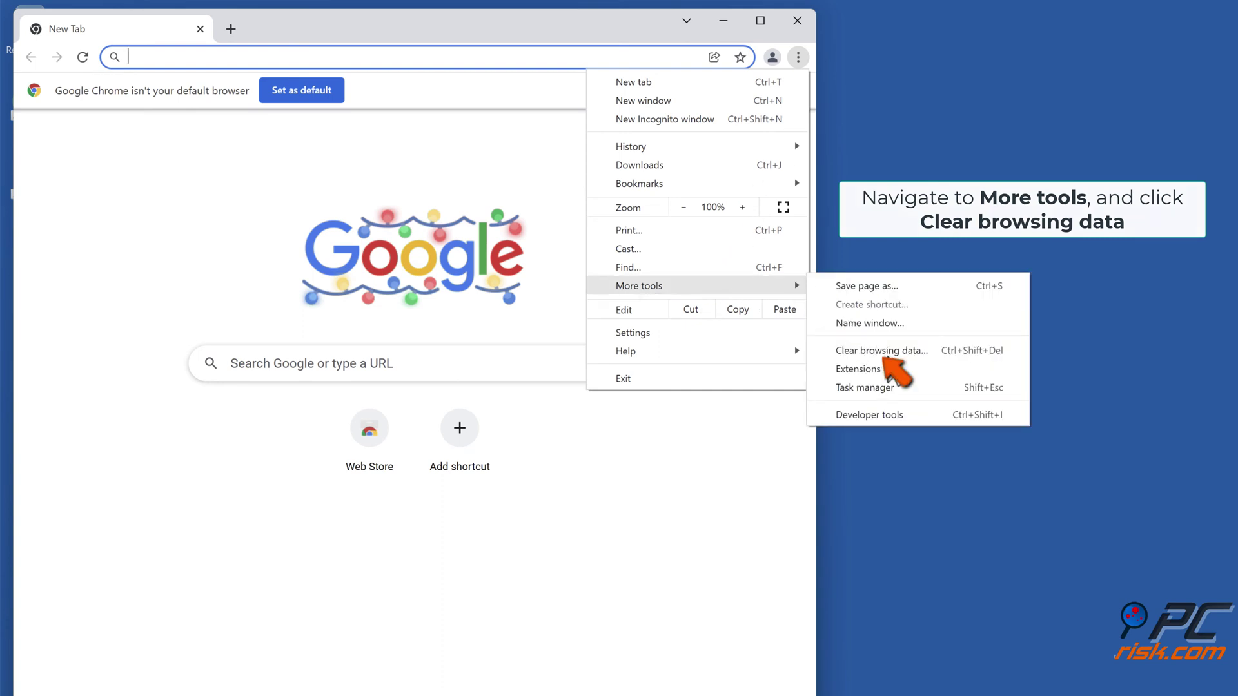
# - Clear Chrome's browsing history, cookies and cached files for All time, then close Chrome
pyautogui.click(882, 350)
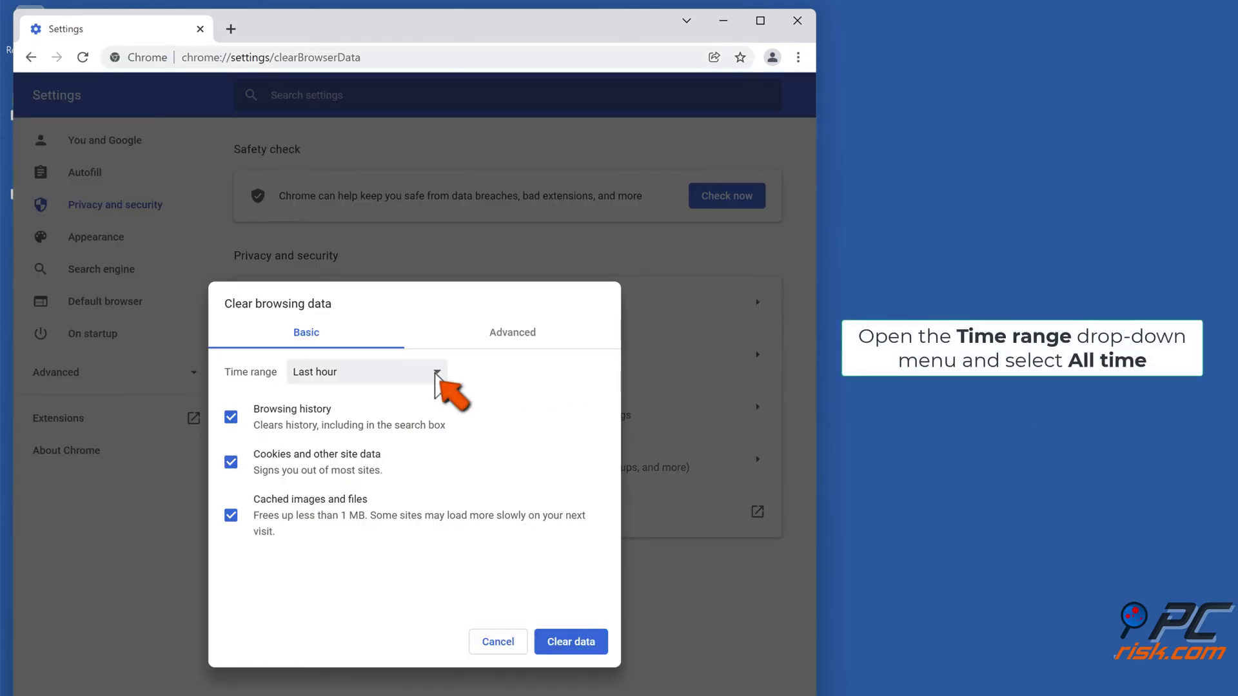
pyautogui.click(437, 374)
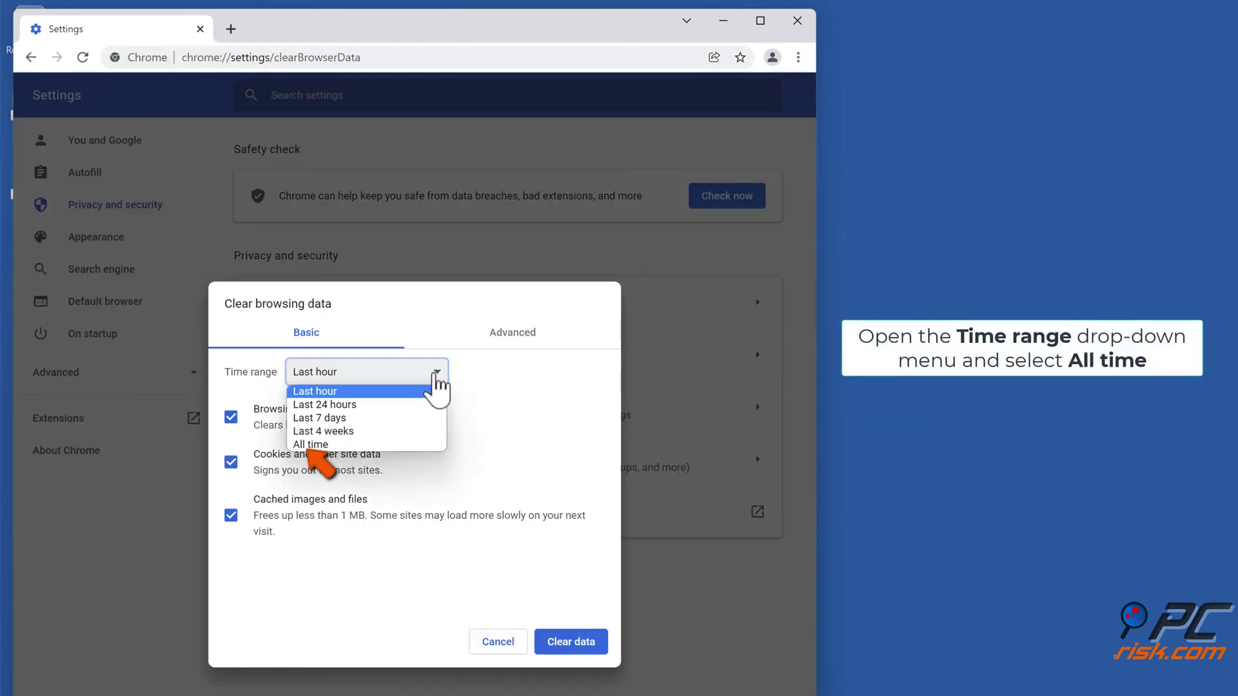
pyautogui.click(335, 445)
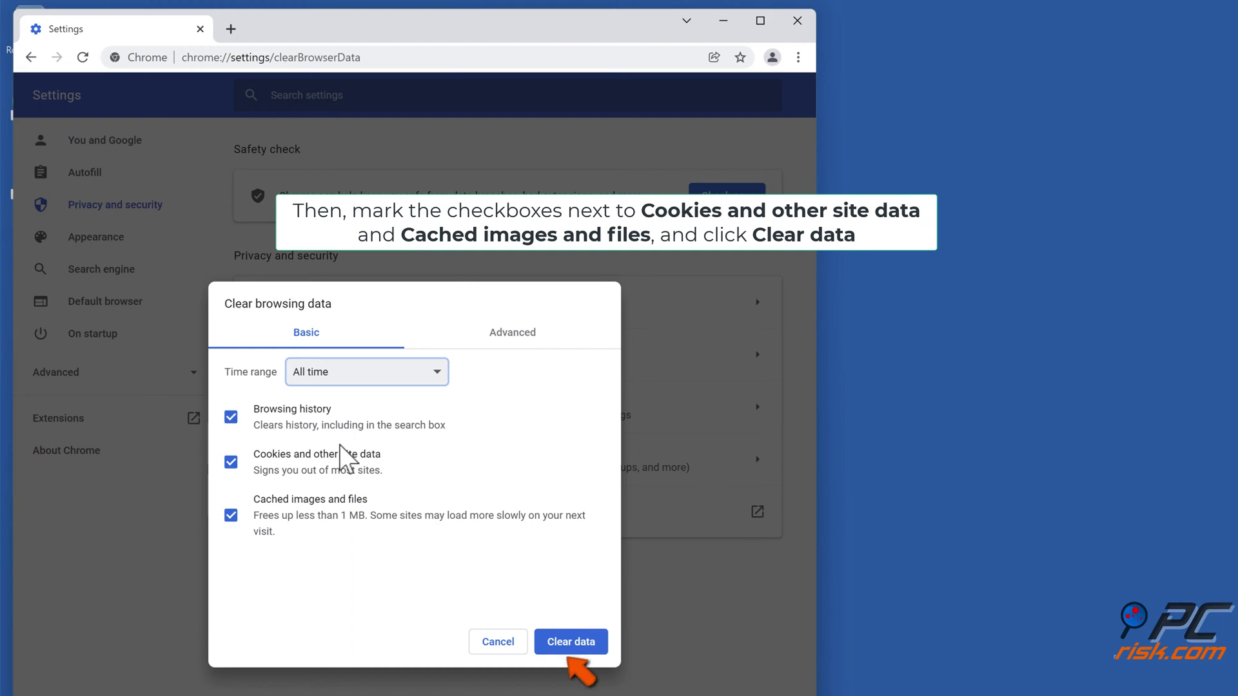
pyautogui.click(567, 647)
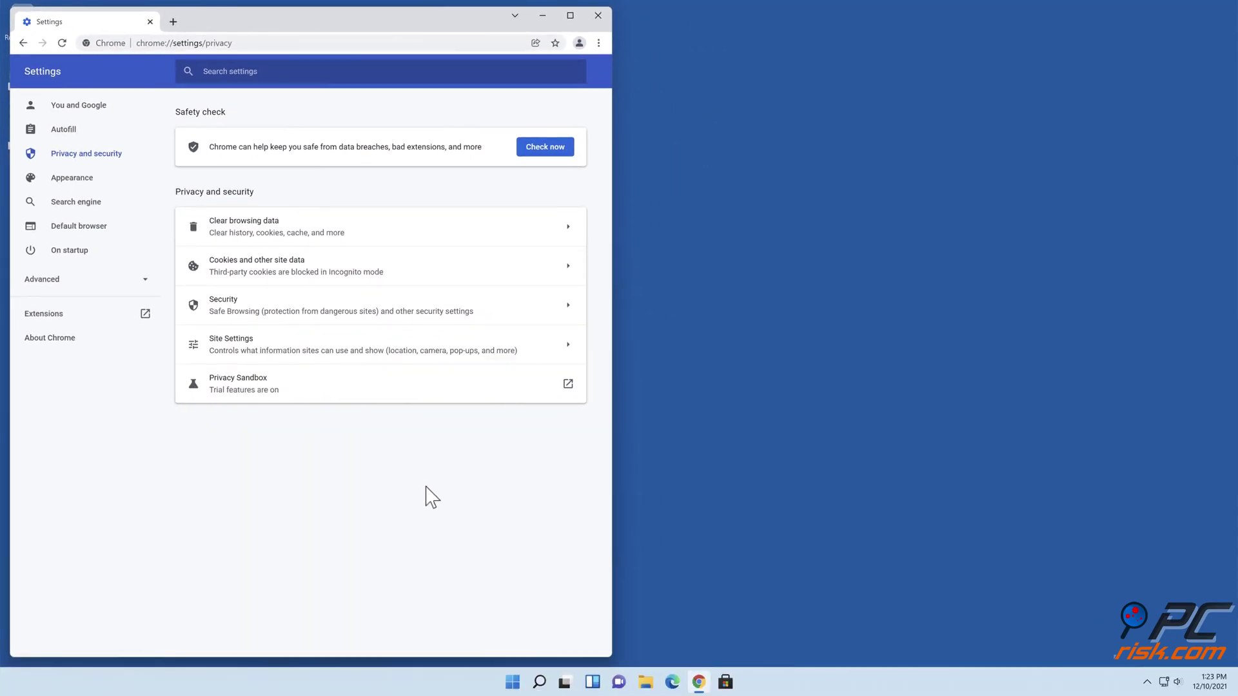
pyautogui.click(598, 16)
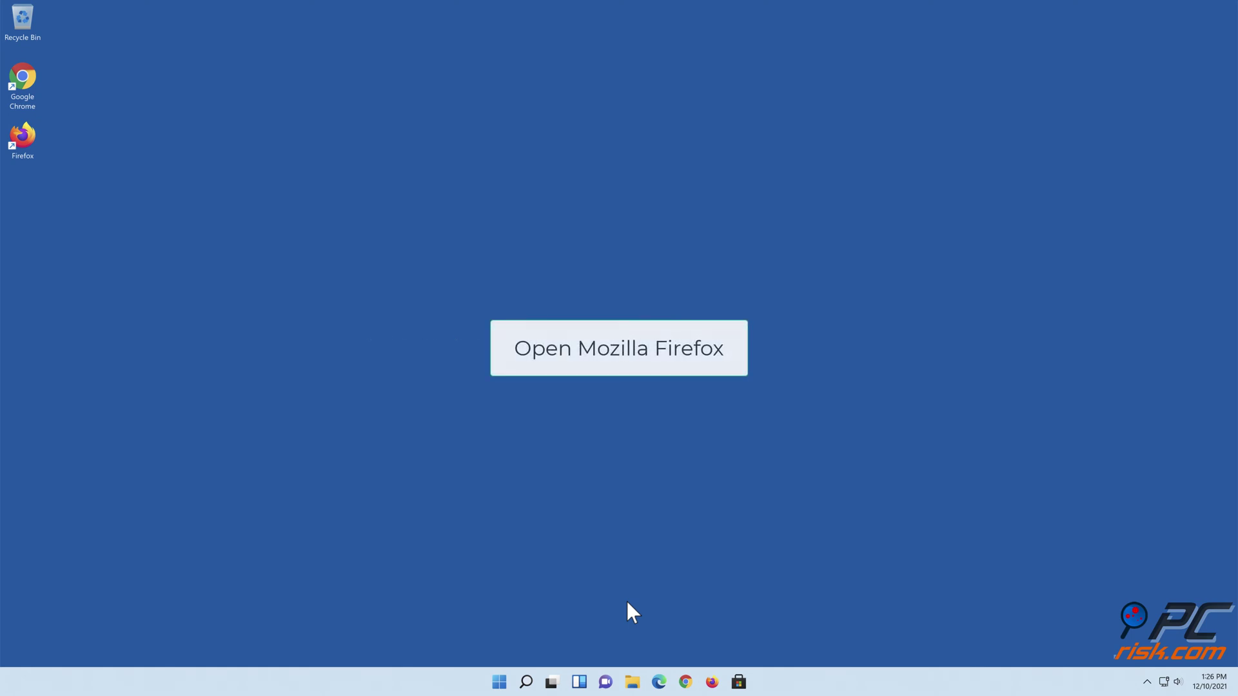
# - Launch Firefox from the taskbar and show its main menu
pyautogui.click(712, 682)
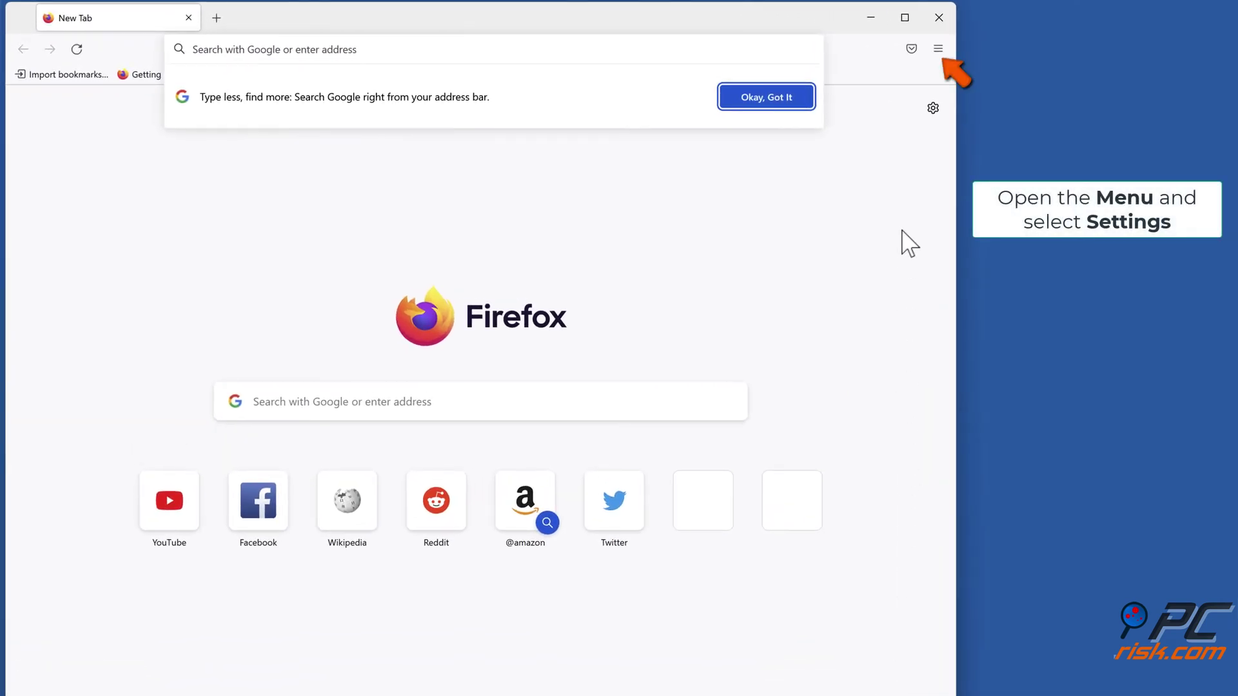
pyautogui.click(938, 49)
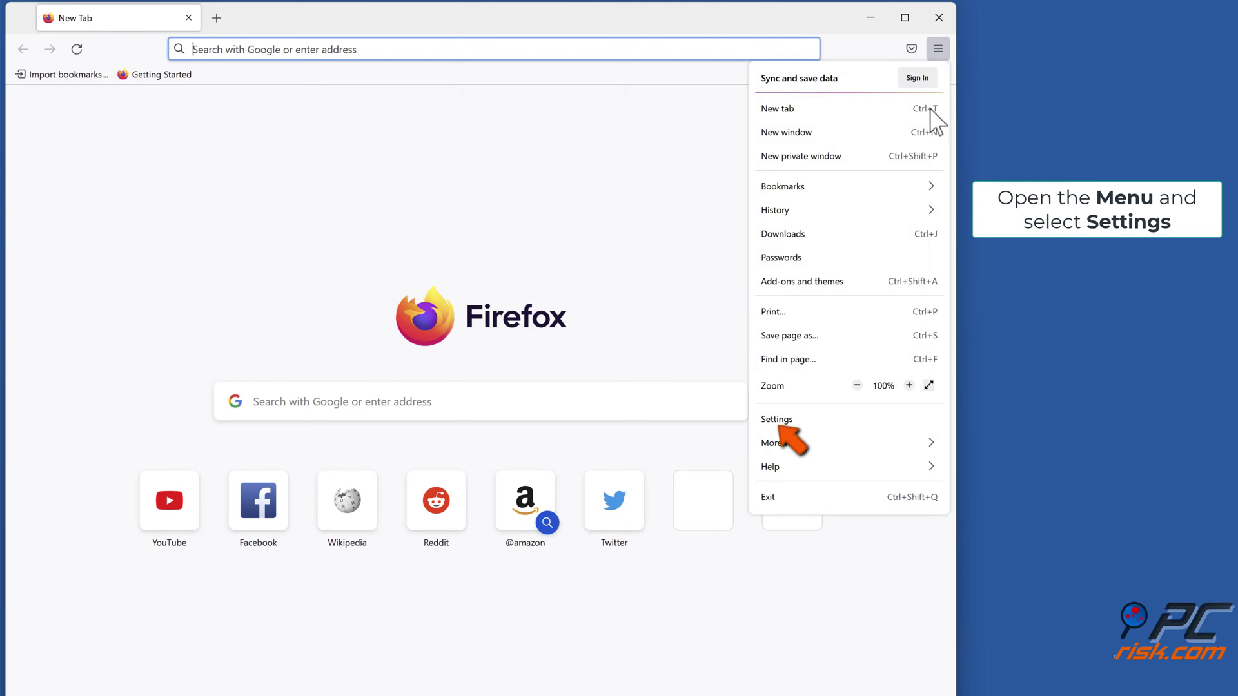
# - Go to Firefox Settings' Privacy & Security section, down to Cookies and Site Data
pyautogui.click(830, 417)
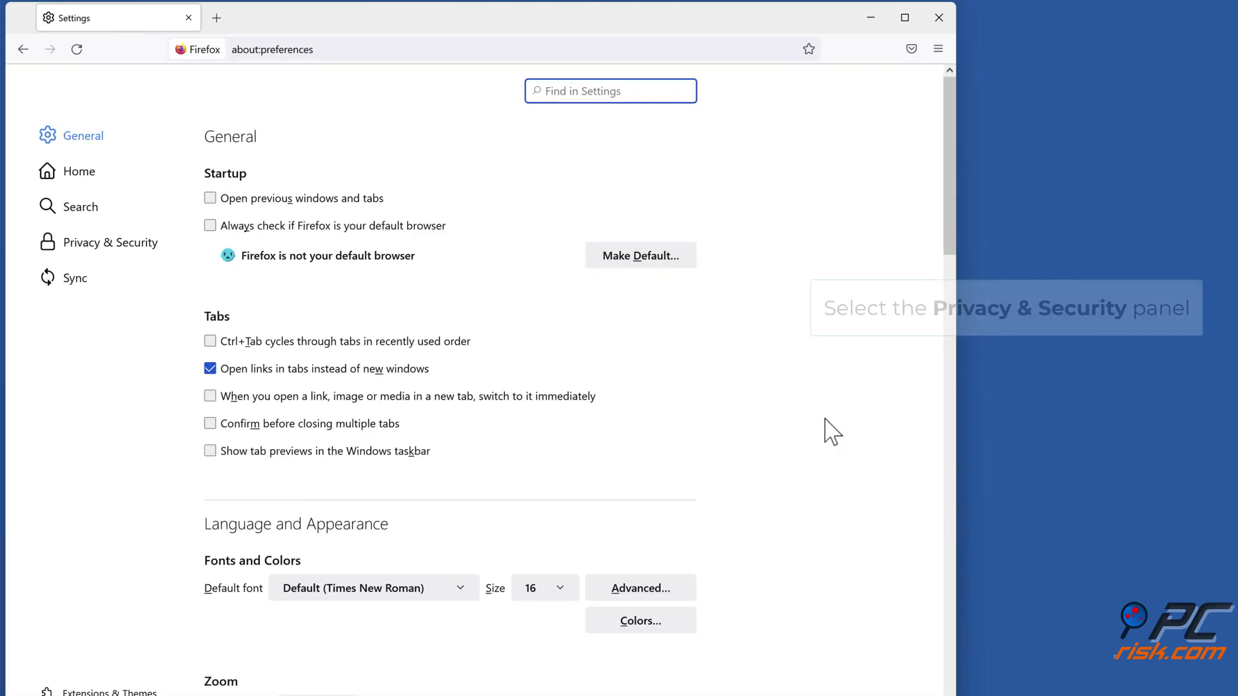
pyautogui.click(118, 250)
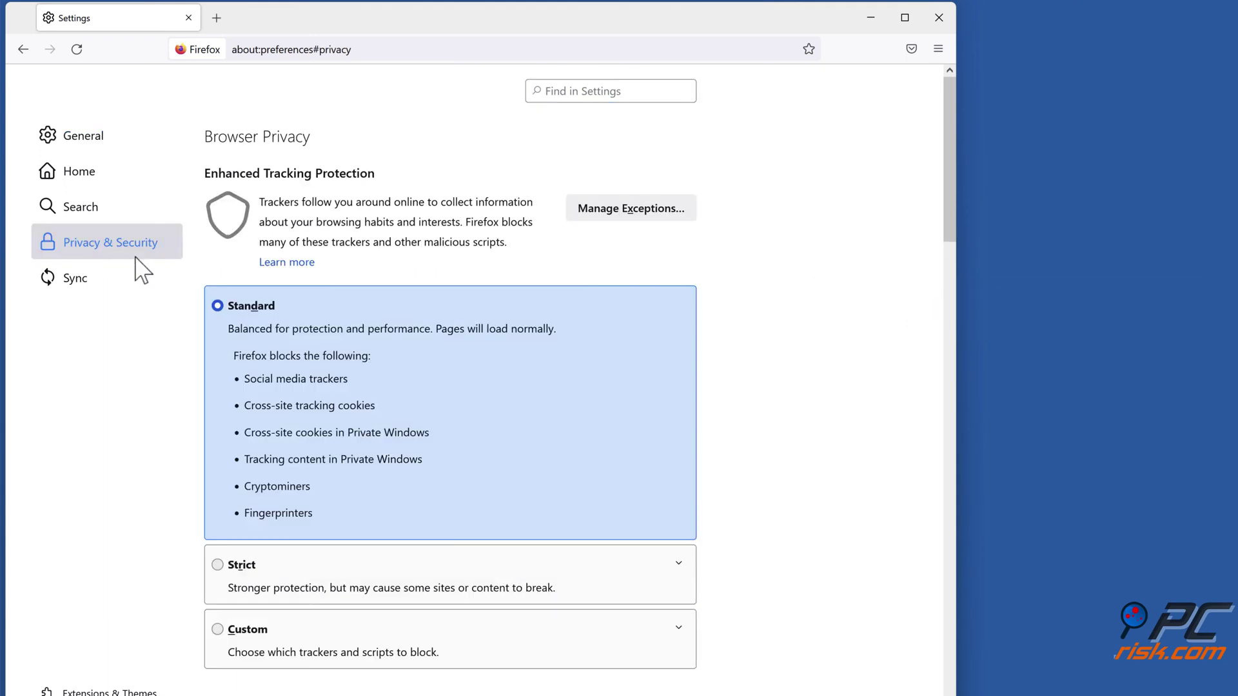
pyautogui.scroll(-1, 745, 390)
pyautogui.scroll(-5, 747, 392)
pyautogui.scroll(-2, 747, 392)
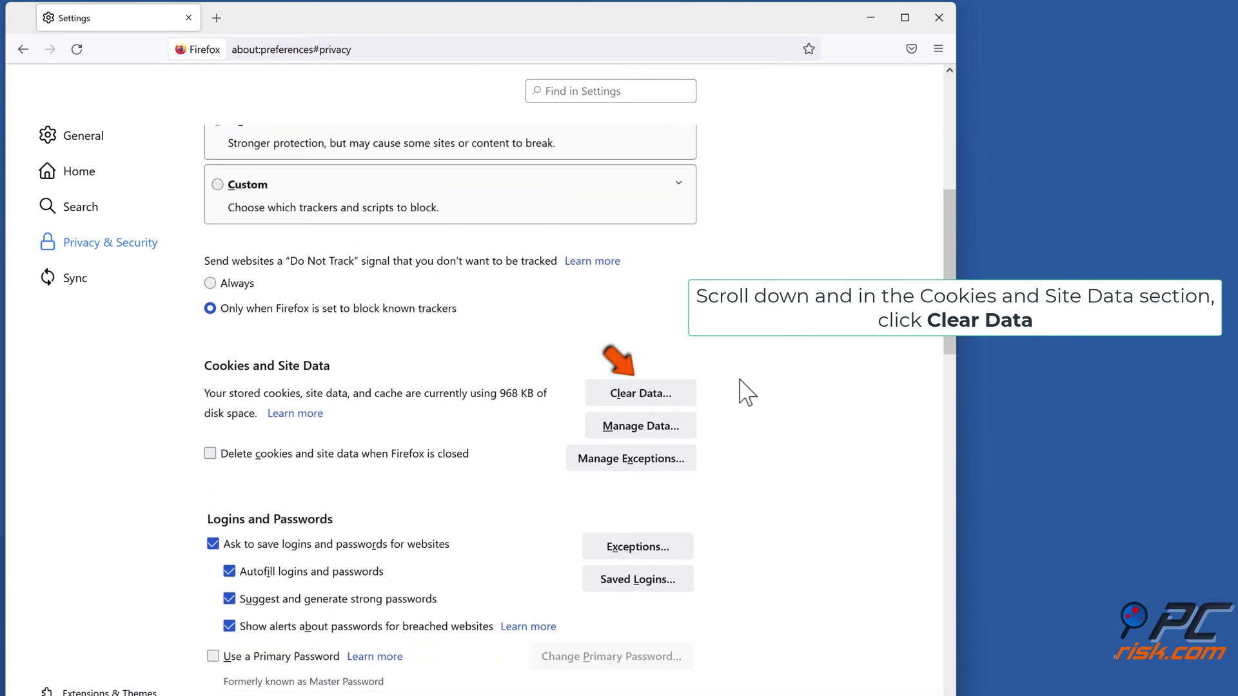
# - Clear Firefox's cookies, site data and cached web content, then close Firefox
pyautogui.click(641, 400)
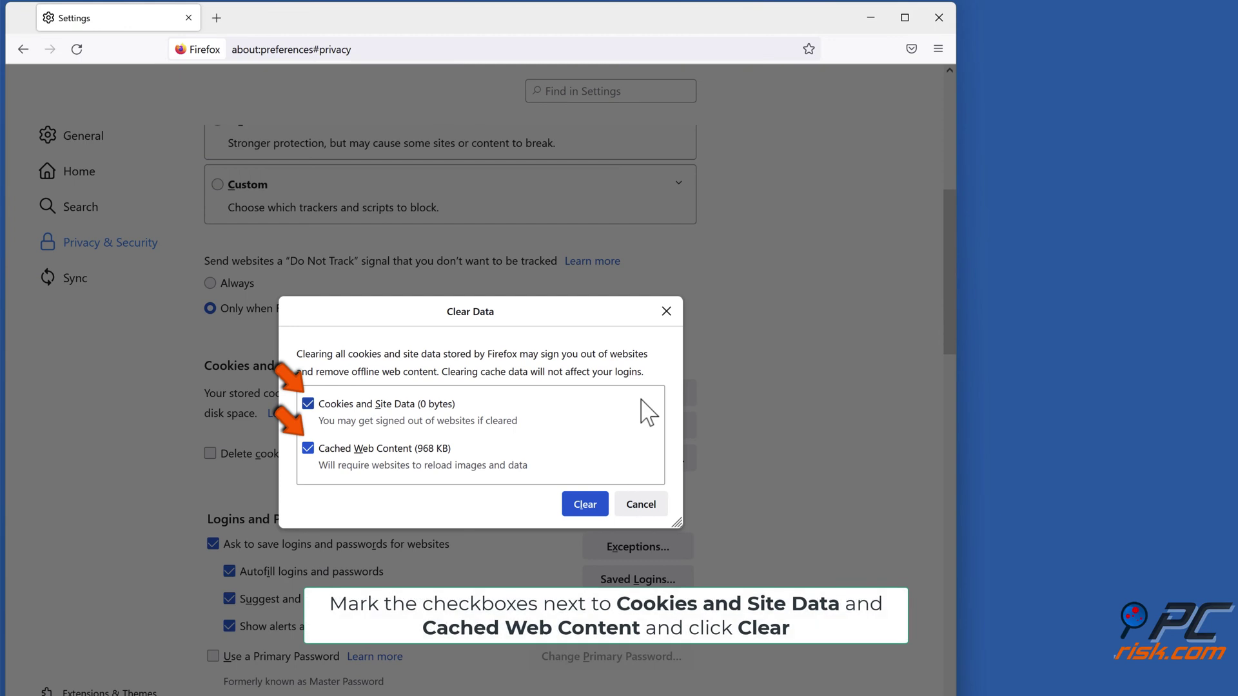
pyautogui.click(582, 509)
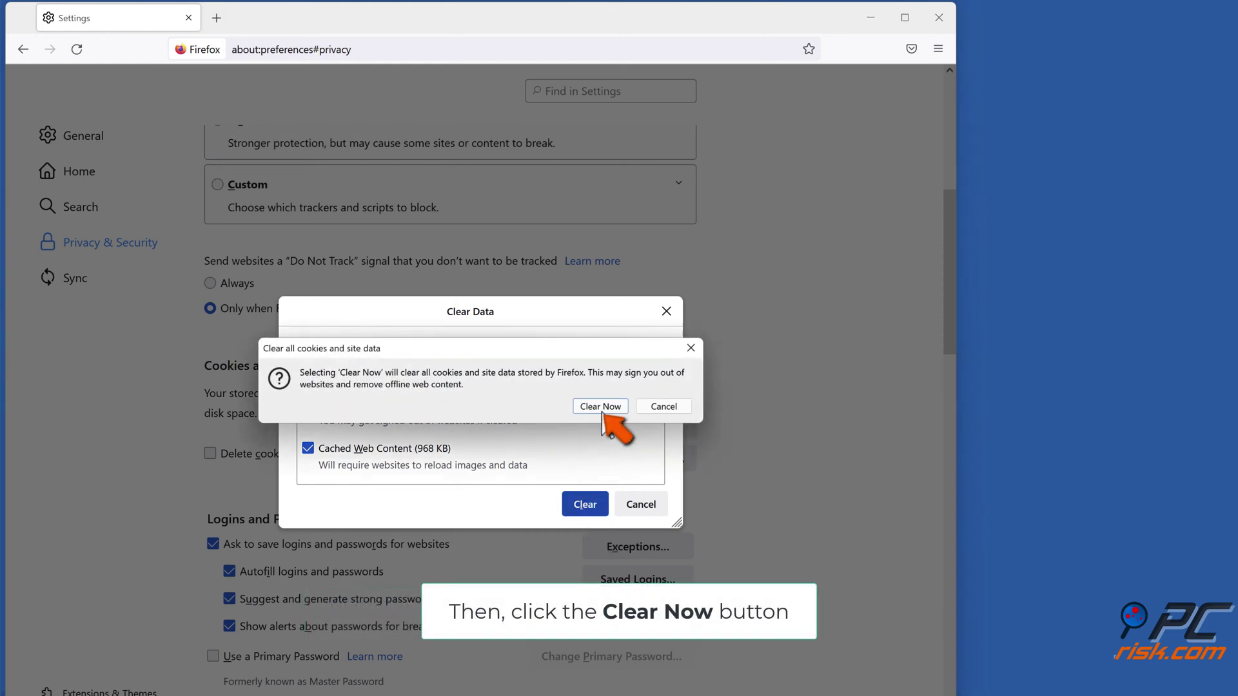
pyautogui.click(600, 407)
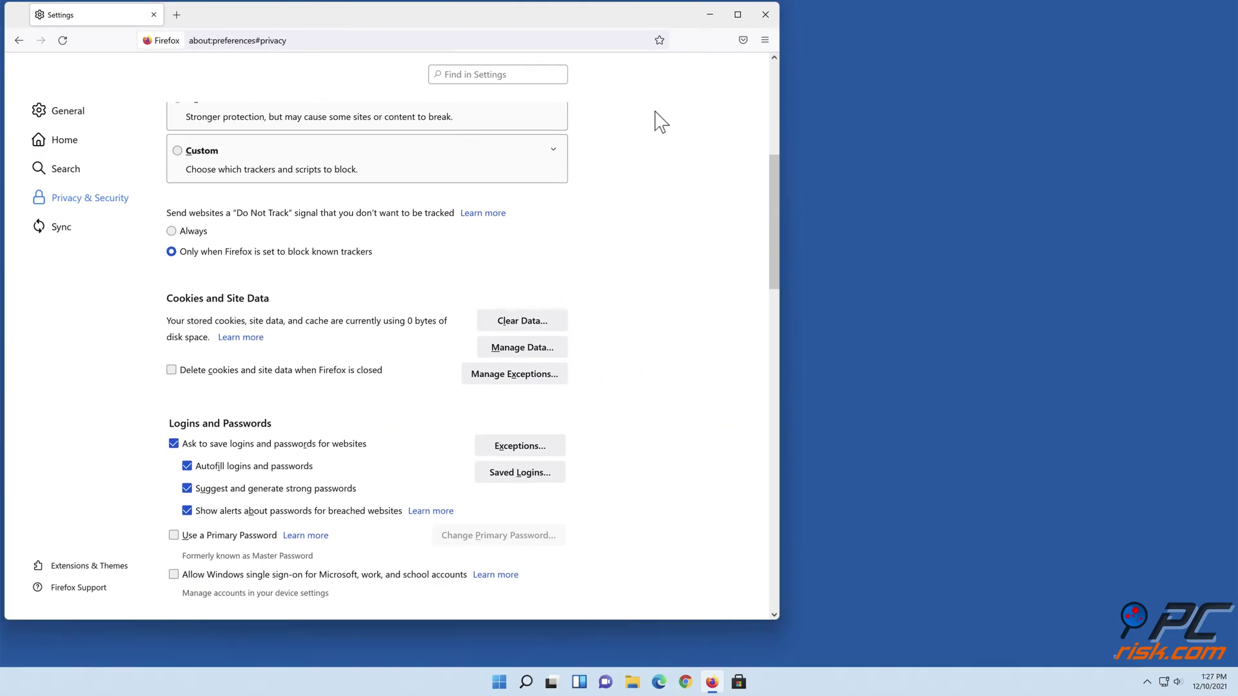
pyautogui.click(765, 15)
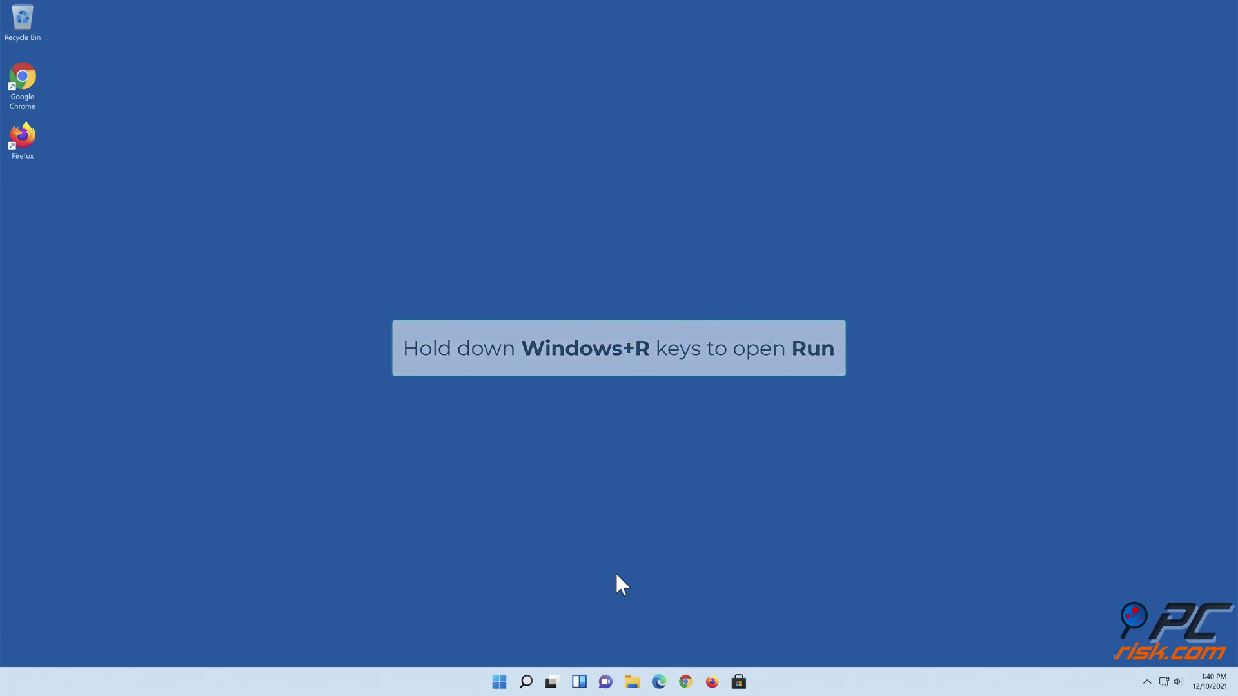
# - Bring up the Run dialog with Windows+R and enter inetcpl.cpl
pyautogui.press('super+r')
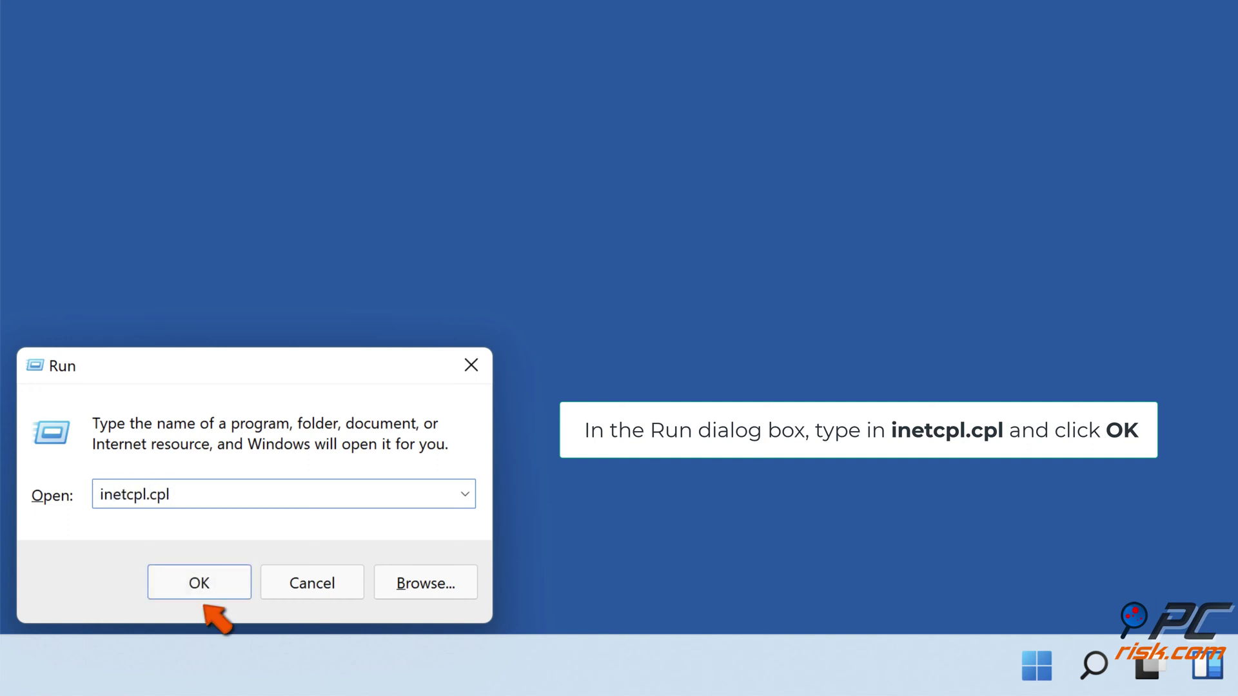
# - Launch Internet Properties, clear the SSL state on the Content tab, then close it
pyautogui.click(205, 595)
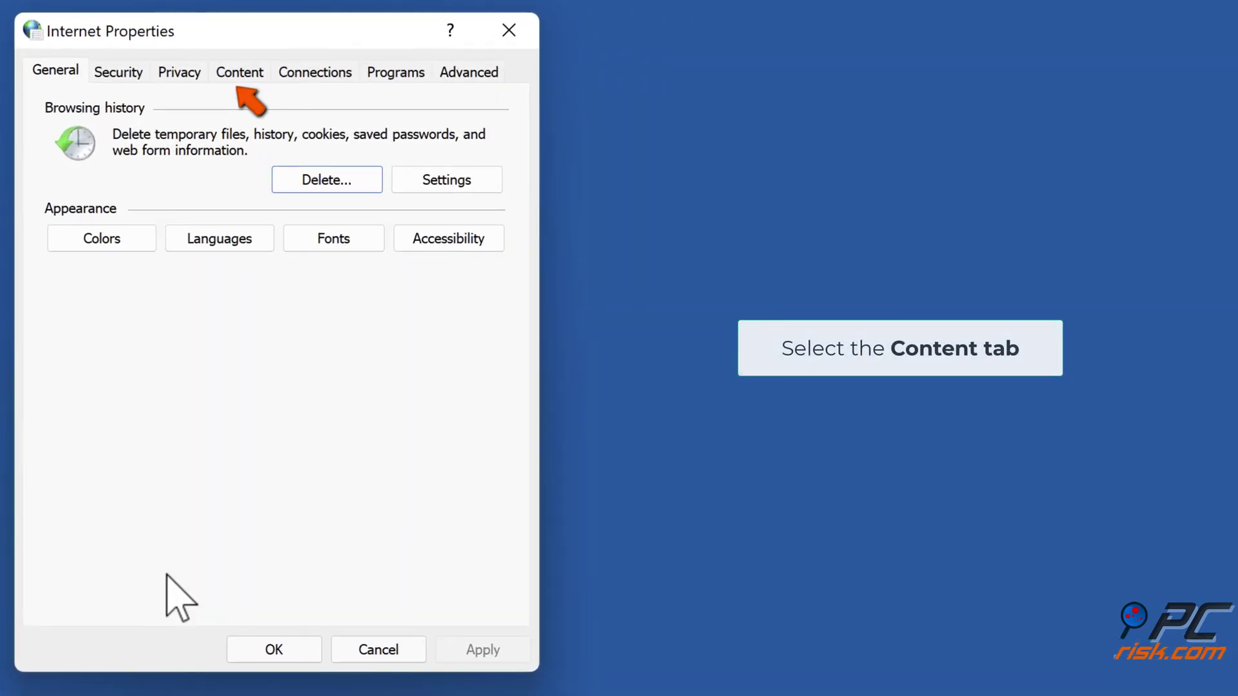
pyautogui.click(242, 83)
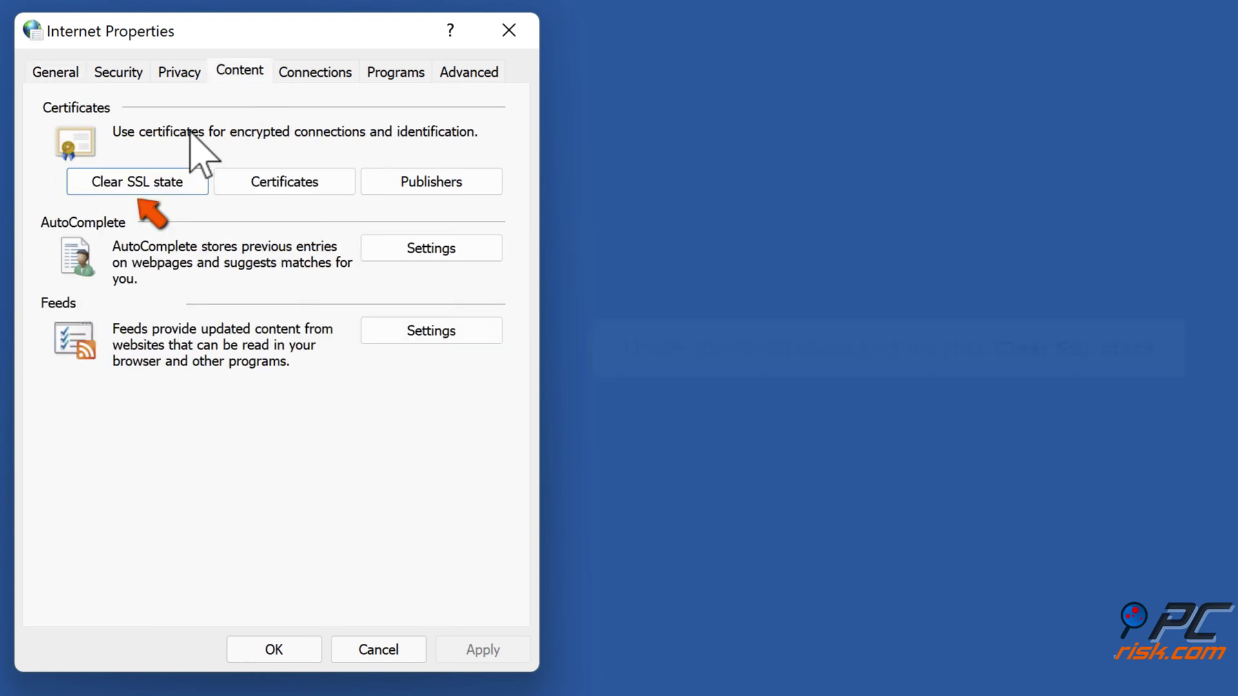
pyautogui.click(135, 190)
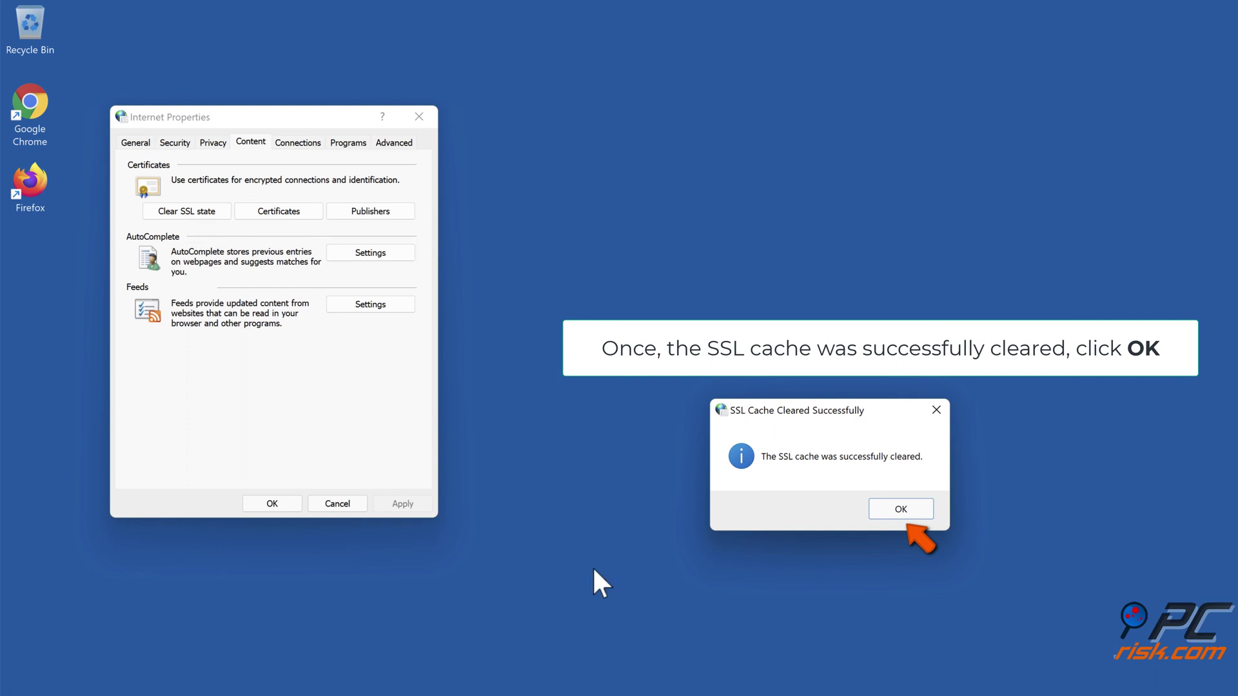
pyautogui.click(901, 510)
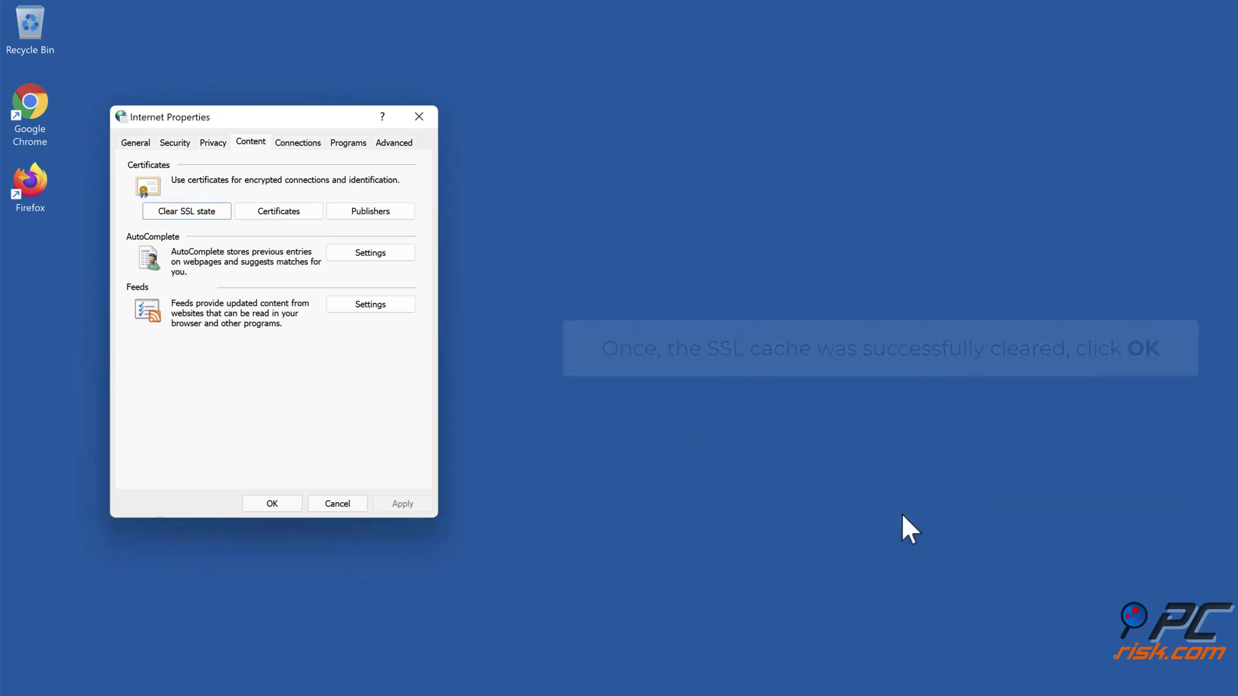
pyautogui.click(417, 115)
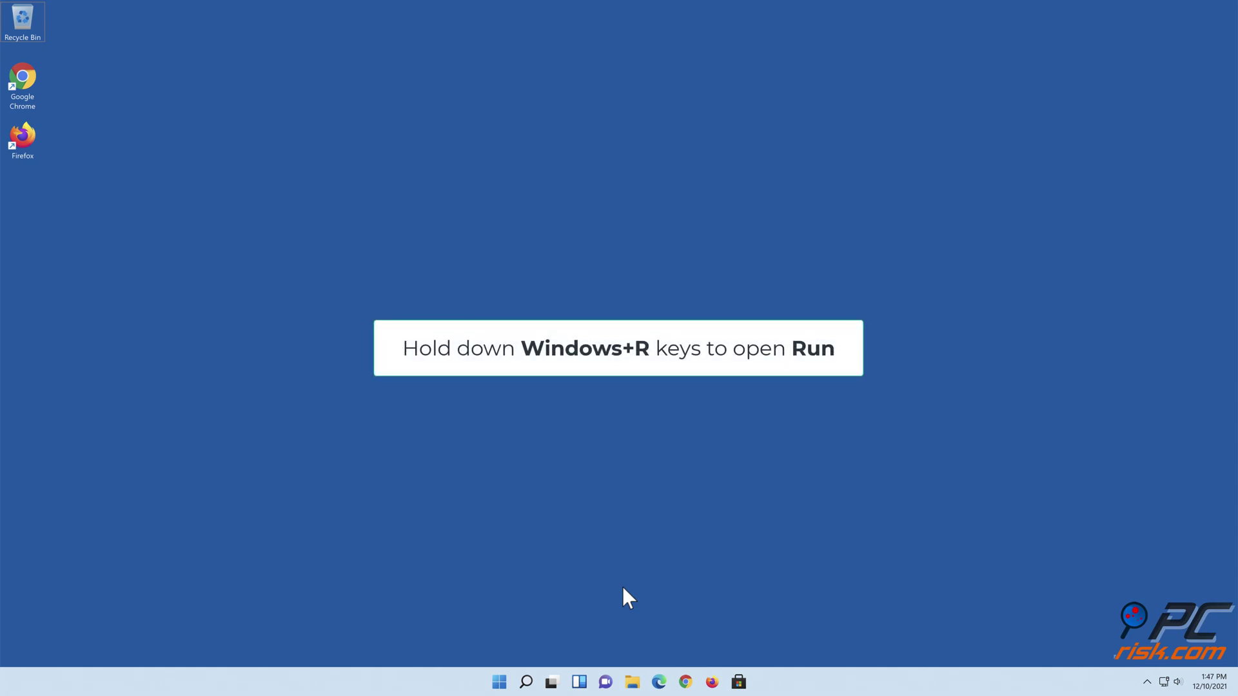
# - Via inetcpl.cpl, uncheck 'Use a proxy server for your LAN' in Connections > LAN settings
pyautogui.press('super+r')
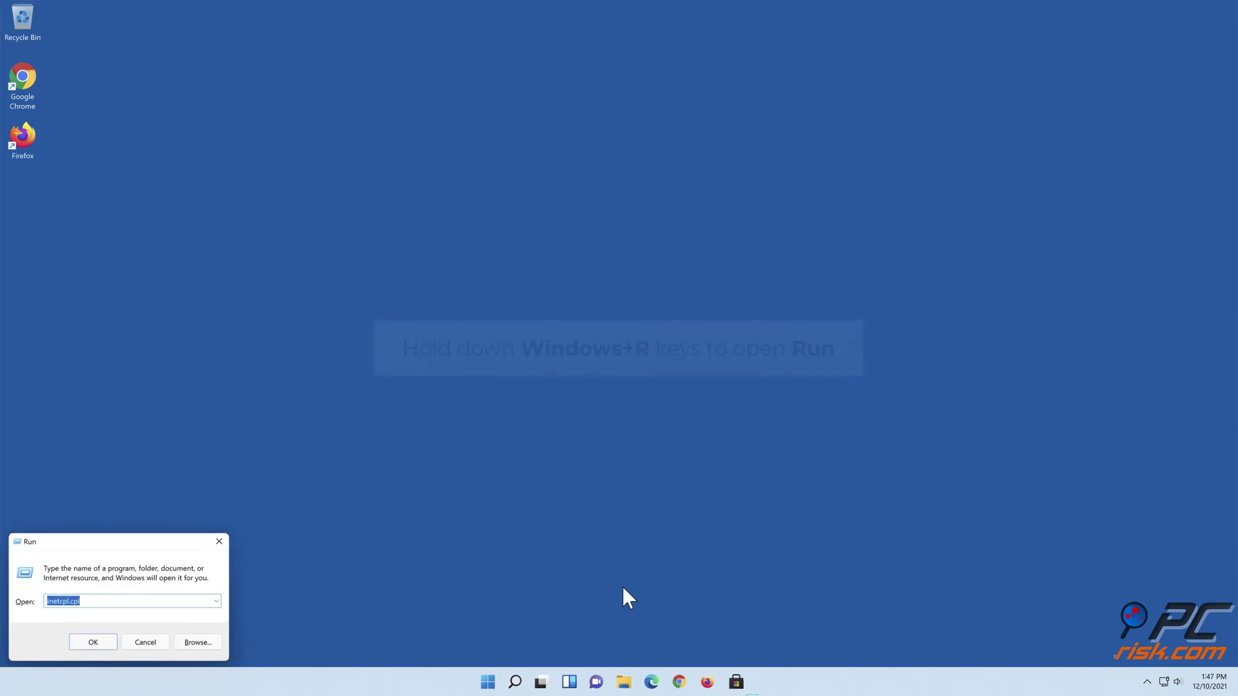
pyautogui.write('inetcpl')
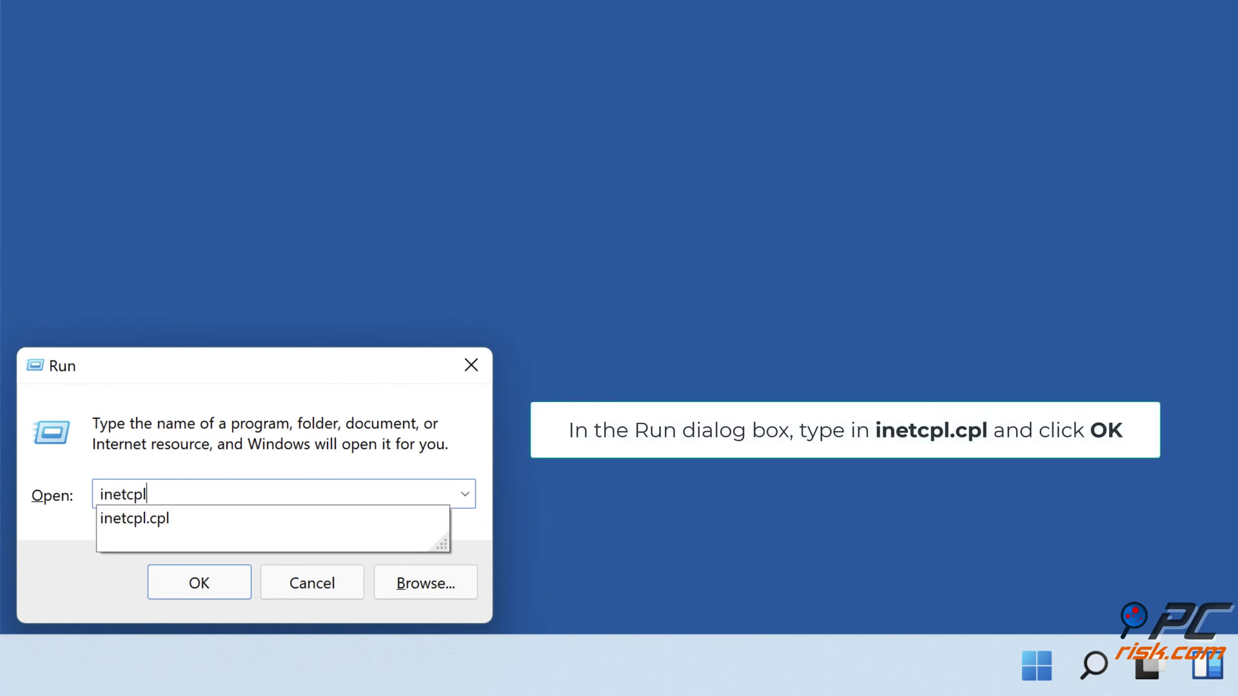
pyautogui.write('.cpl')
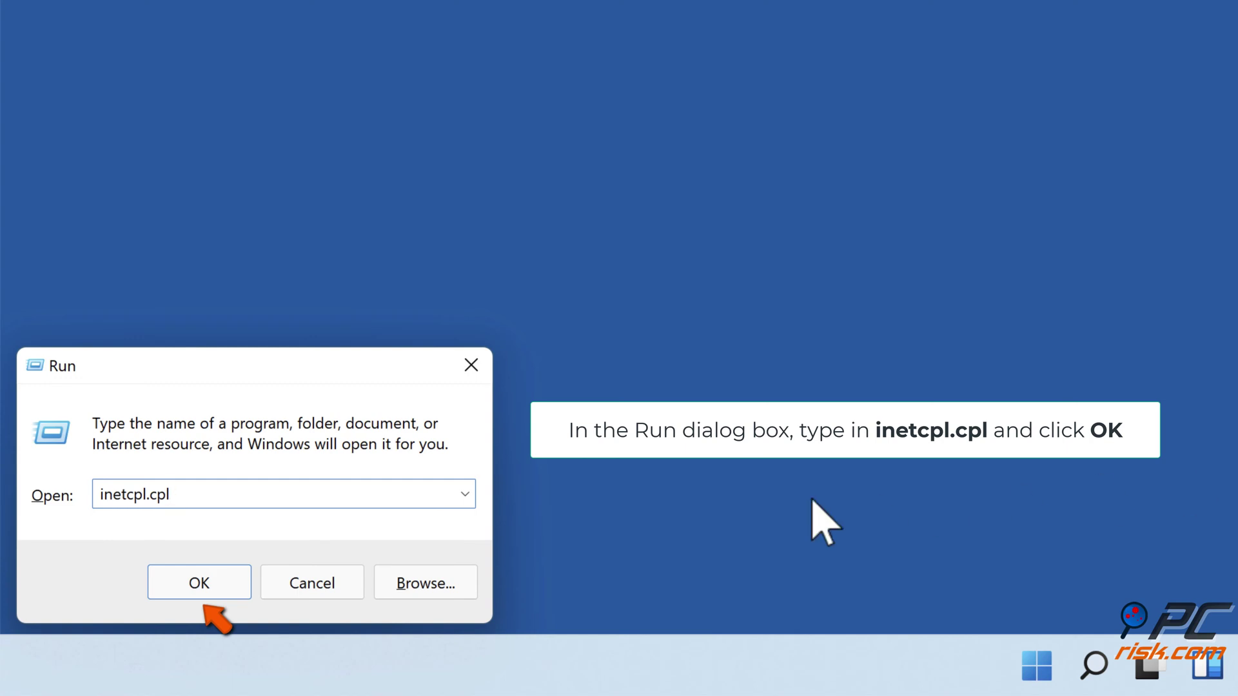
pyautogui.click(200, 584)
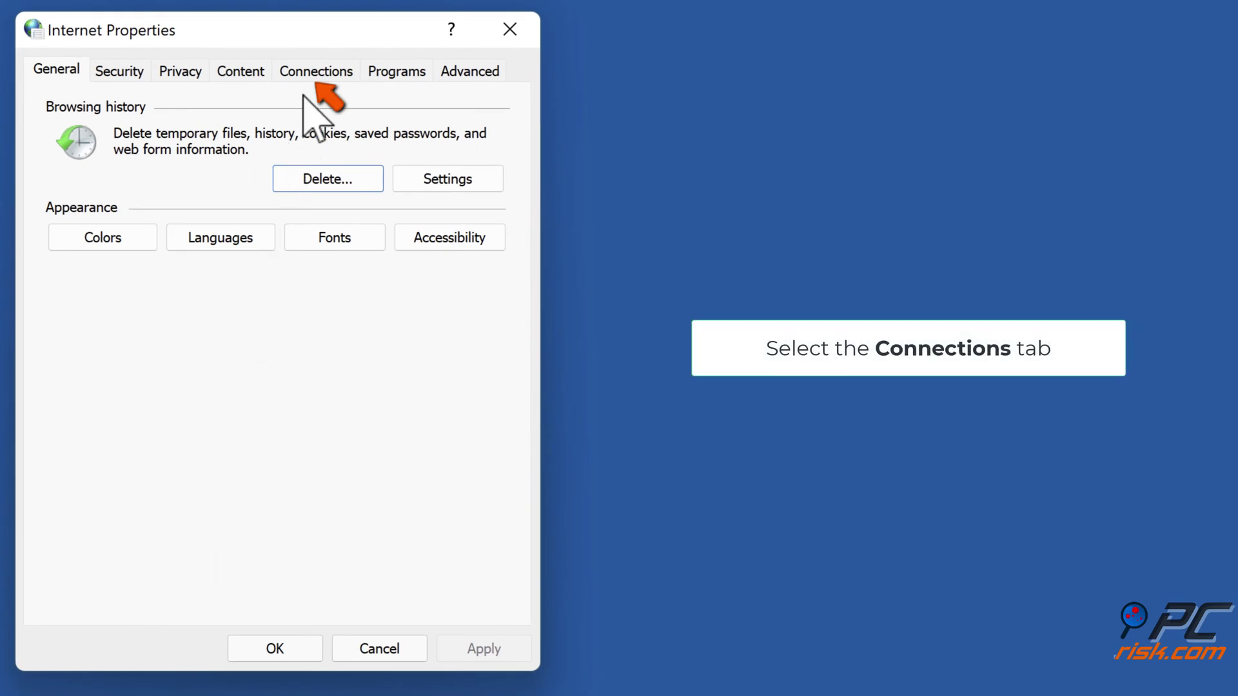
pyautogui.click(311, 72)
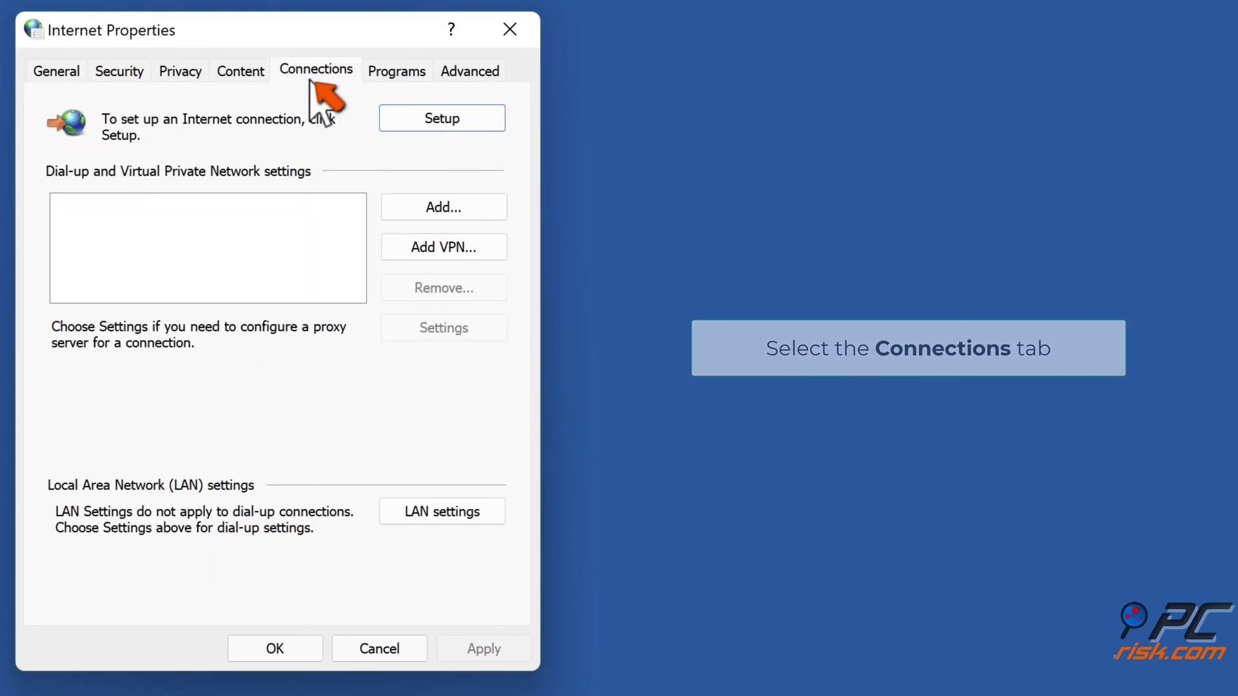
pyautogui.click(445, 516)
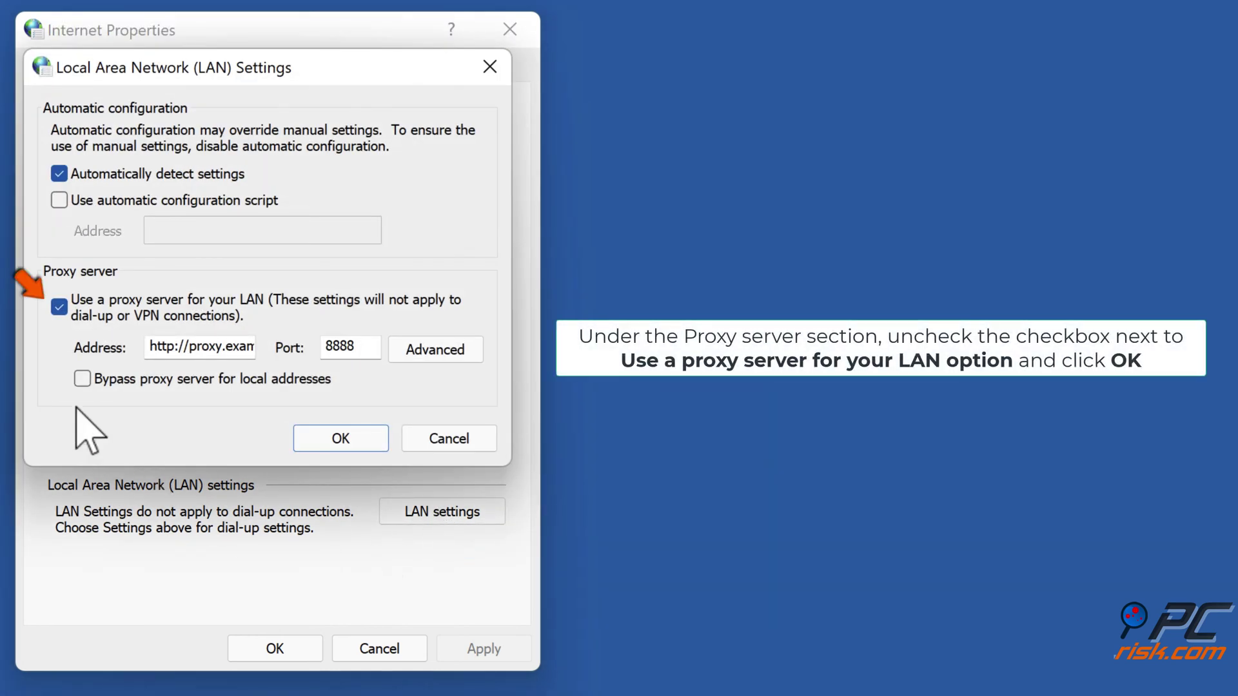
pyautogui.click(59, 307)
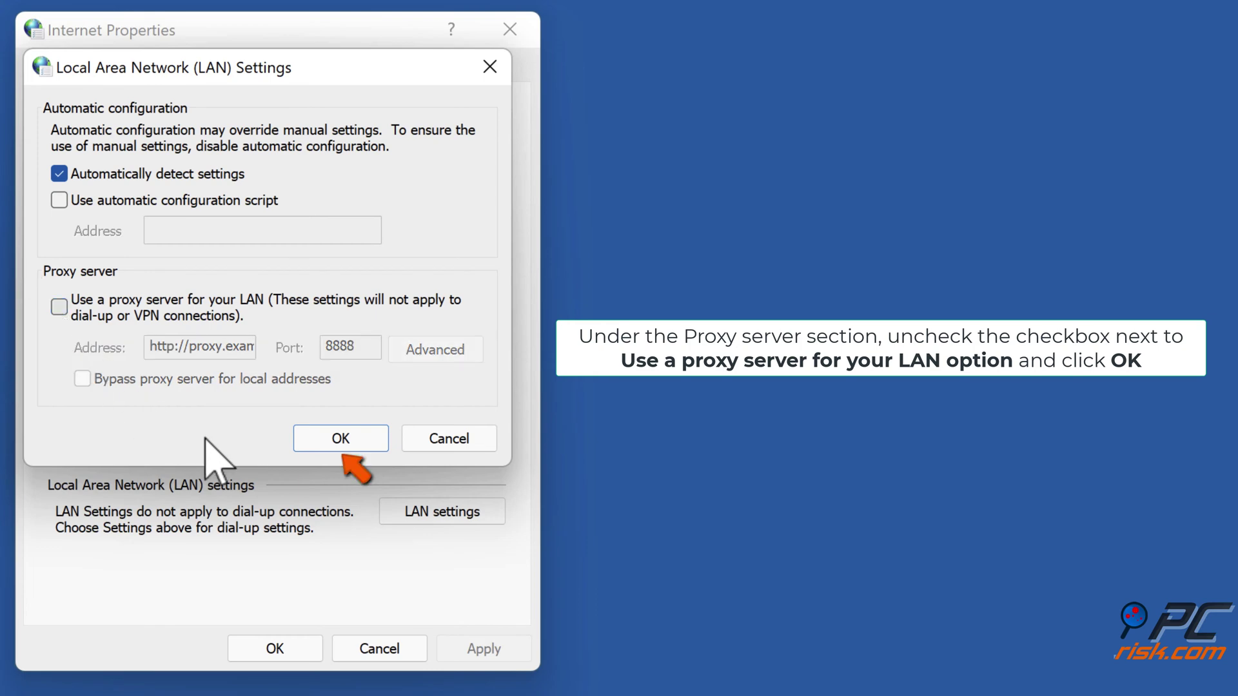
pyautogui.click(340, 444)
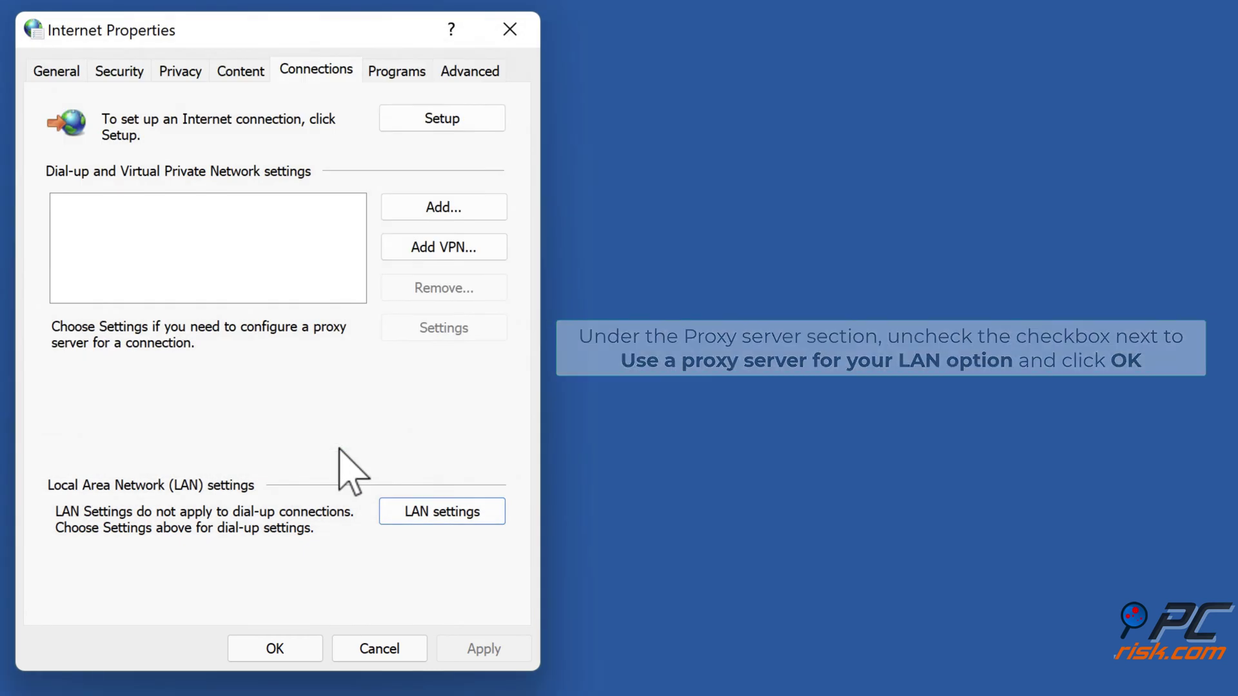
pyautogui.click(226, 451)
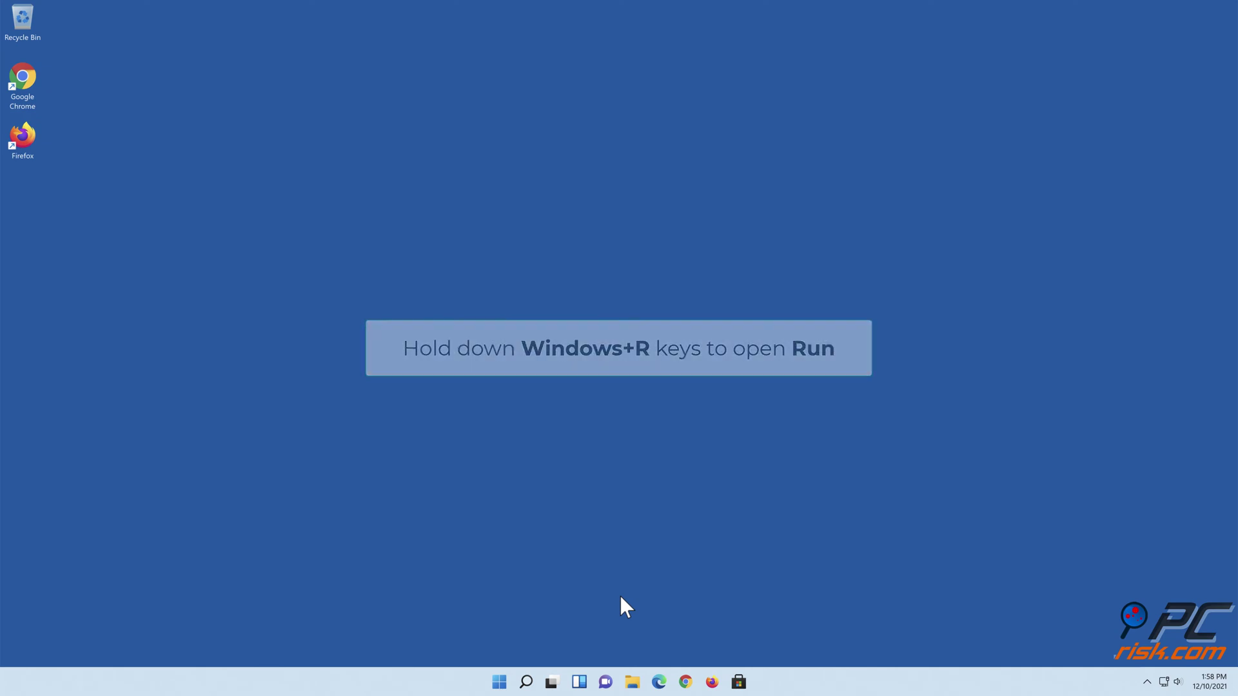
# - Via inetcpl.cpl, restore Internet Properties' Advanced settings to defaults, apply, and close
pyautogui.press('super+r')
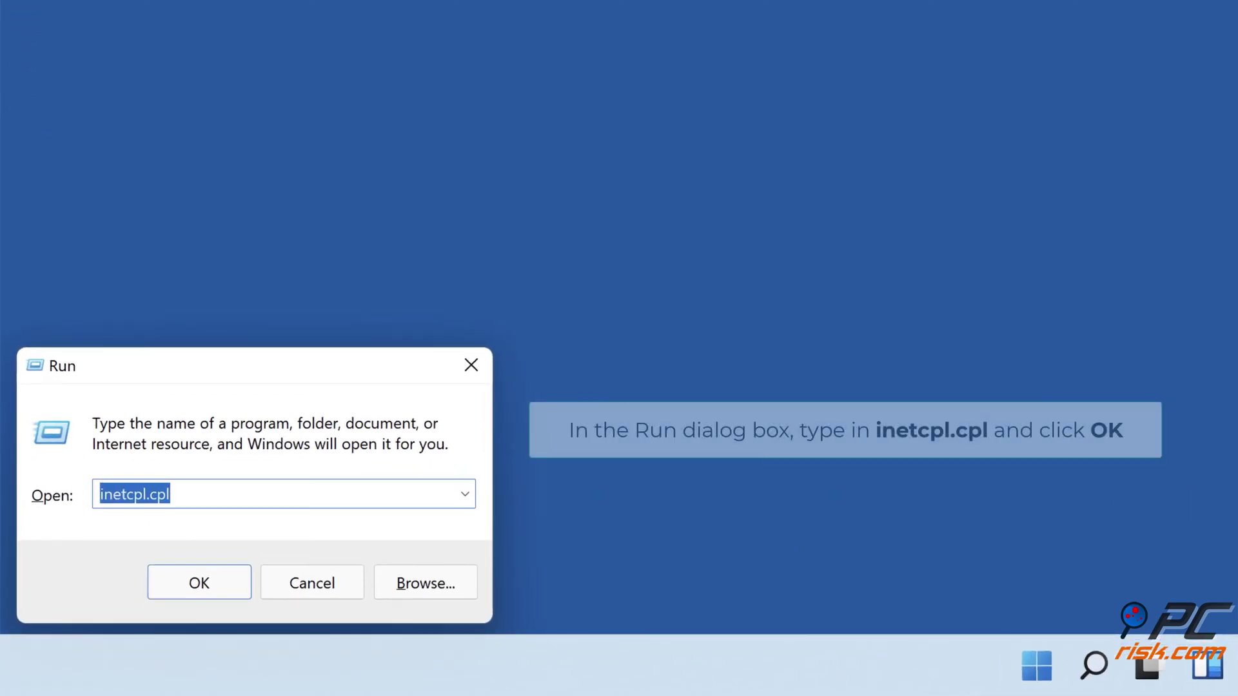
pyautogui.write('inetcpl')
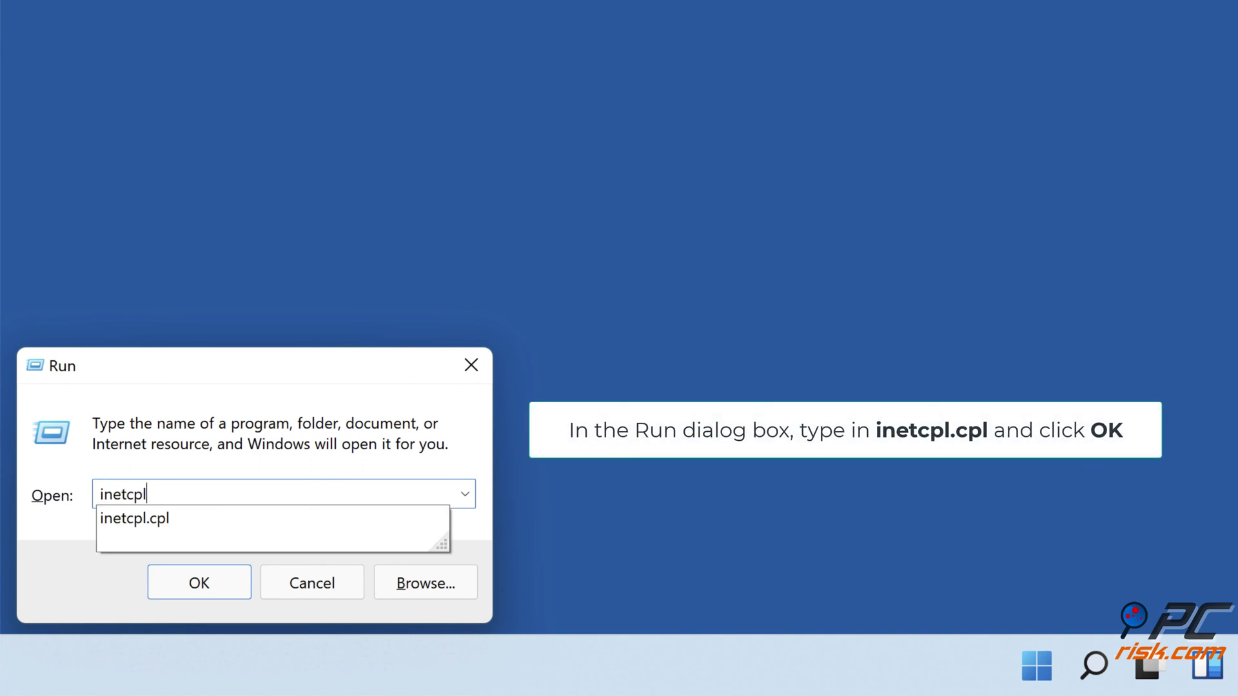
pyautogui.write('.cpl')
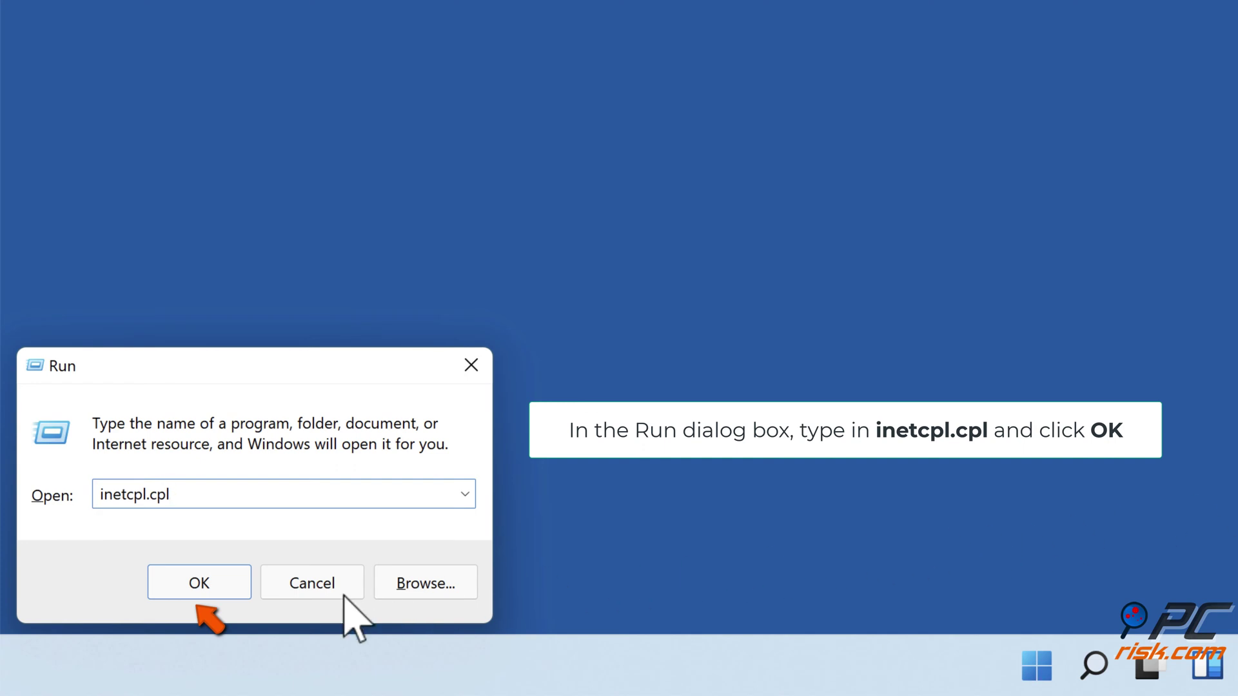
pyautogui.click(198, 593)
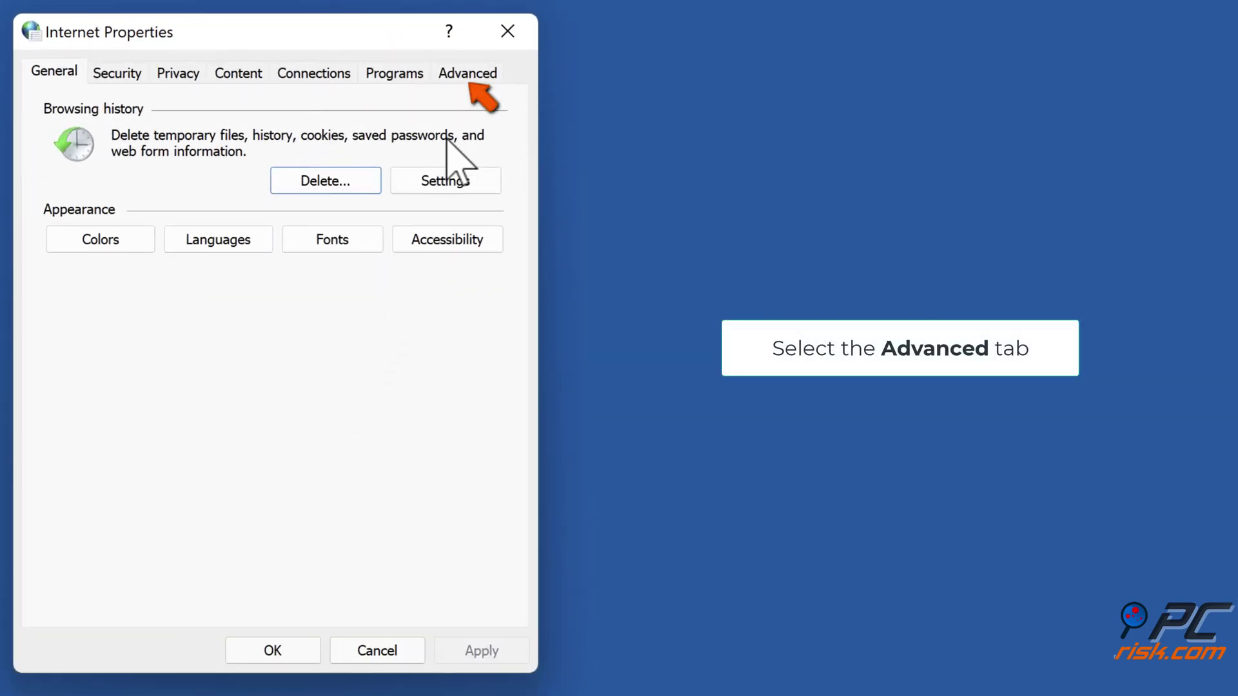
pyautogui.click(469, 76)
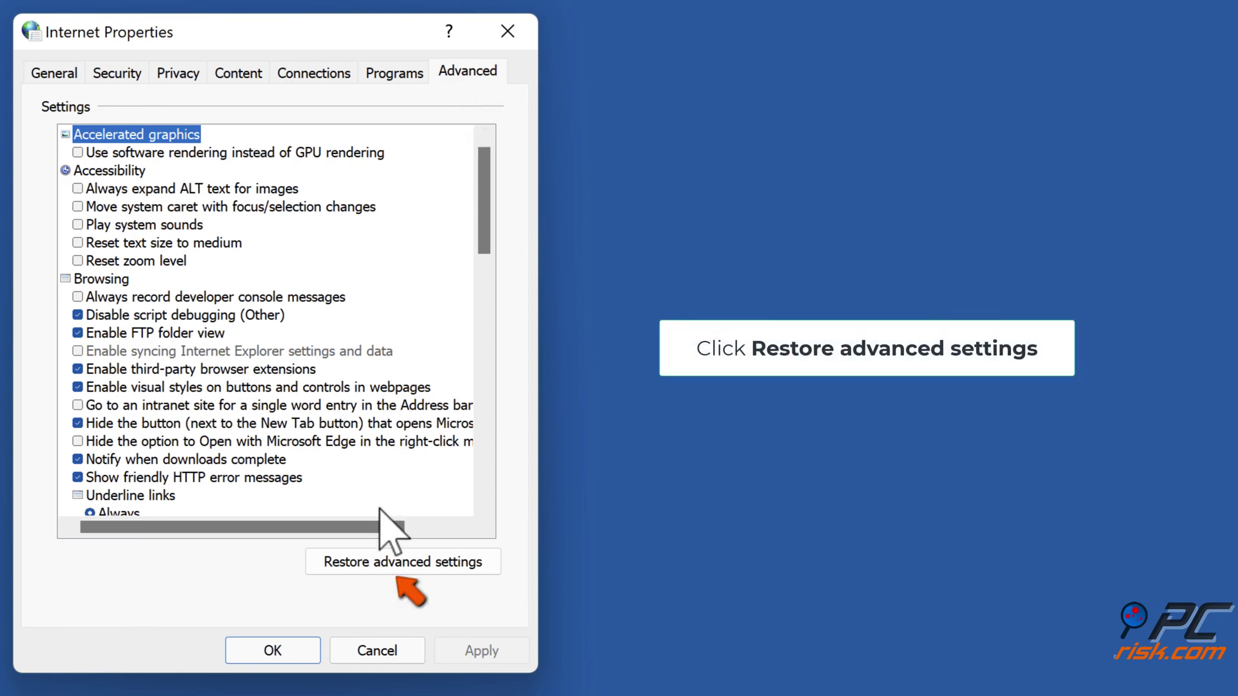
pyautogui.click(389, 565)
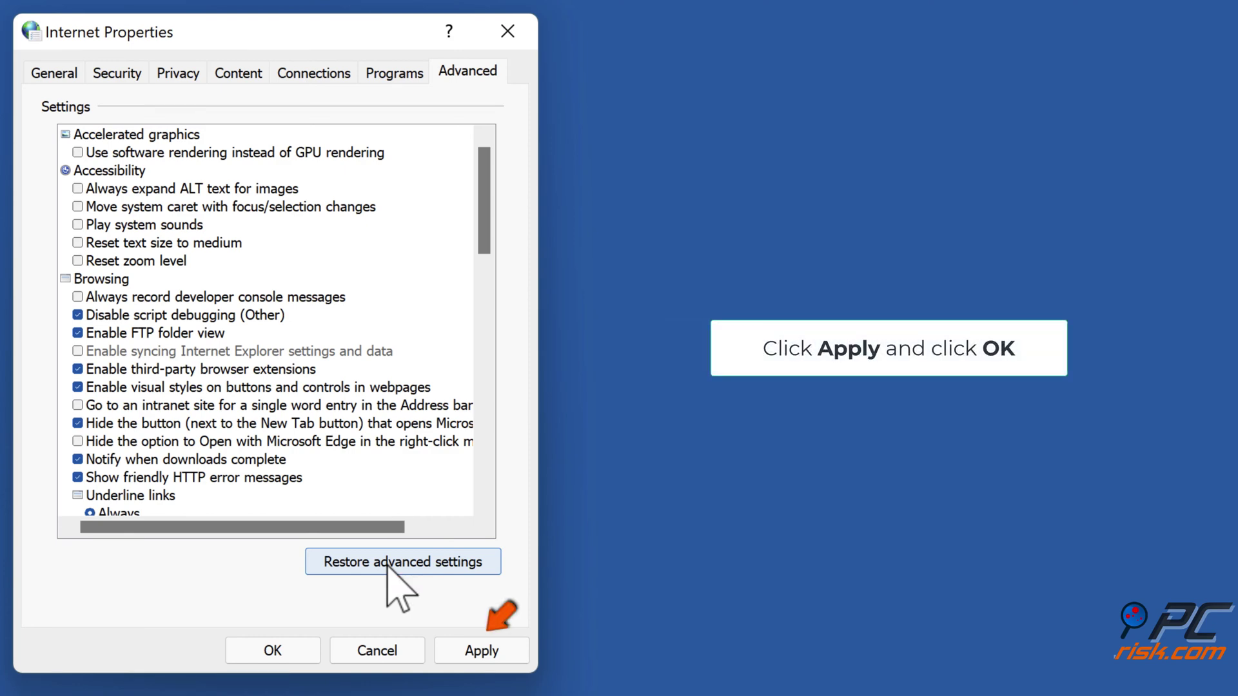
pyautogui.click(469, 652)
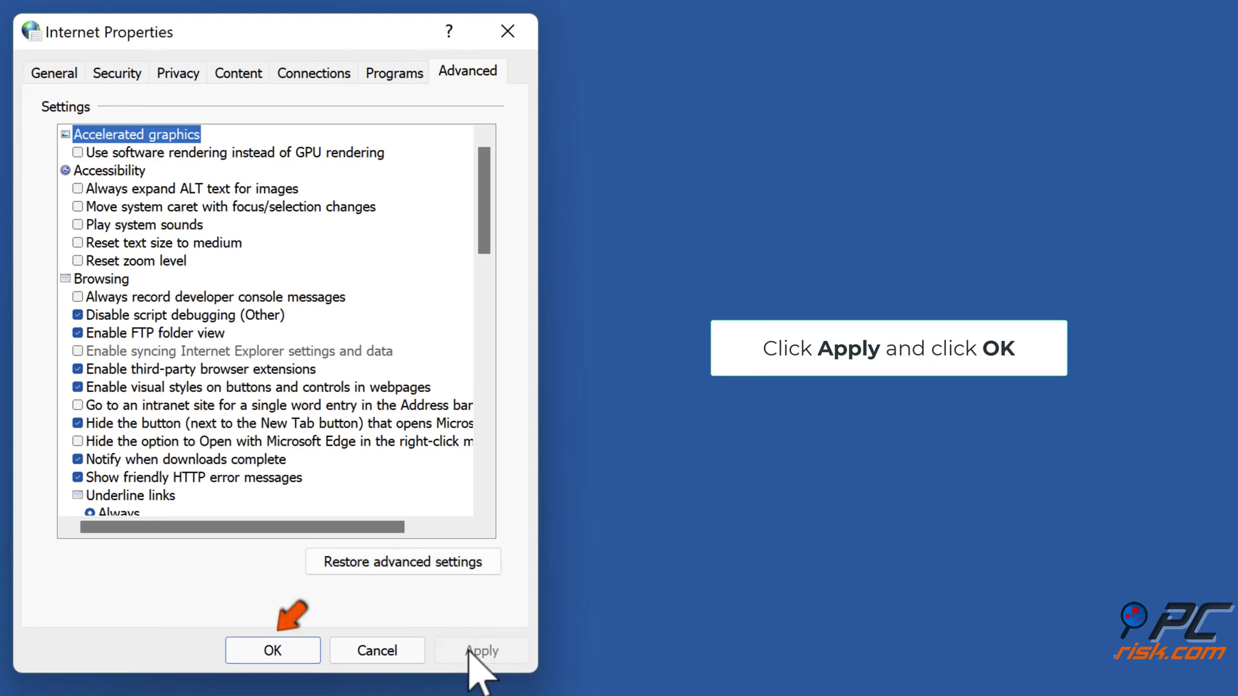
pyautogui.click(291, 651)
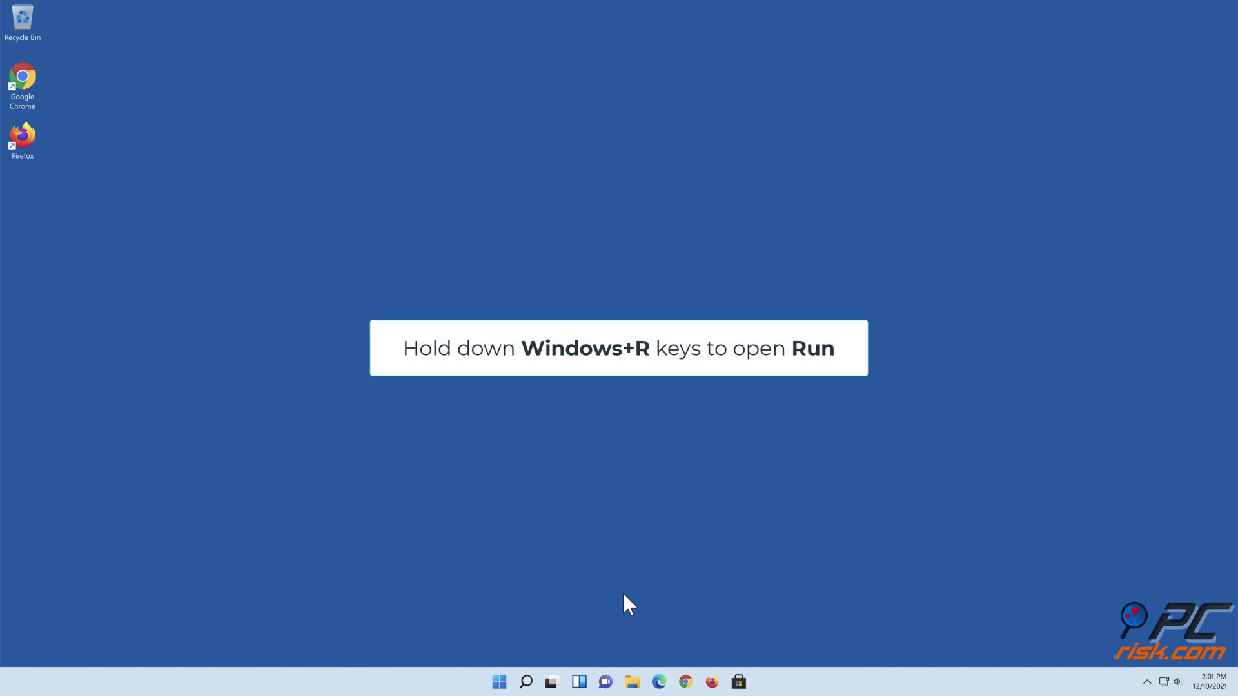
# - Open Network Connections with ncpa.cpl and bring up the Ethernet adapter's TCP/IPv4 properties
pyautogui.press('super+r')
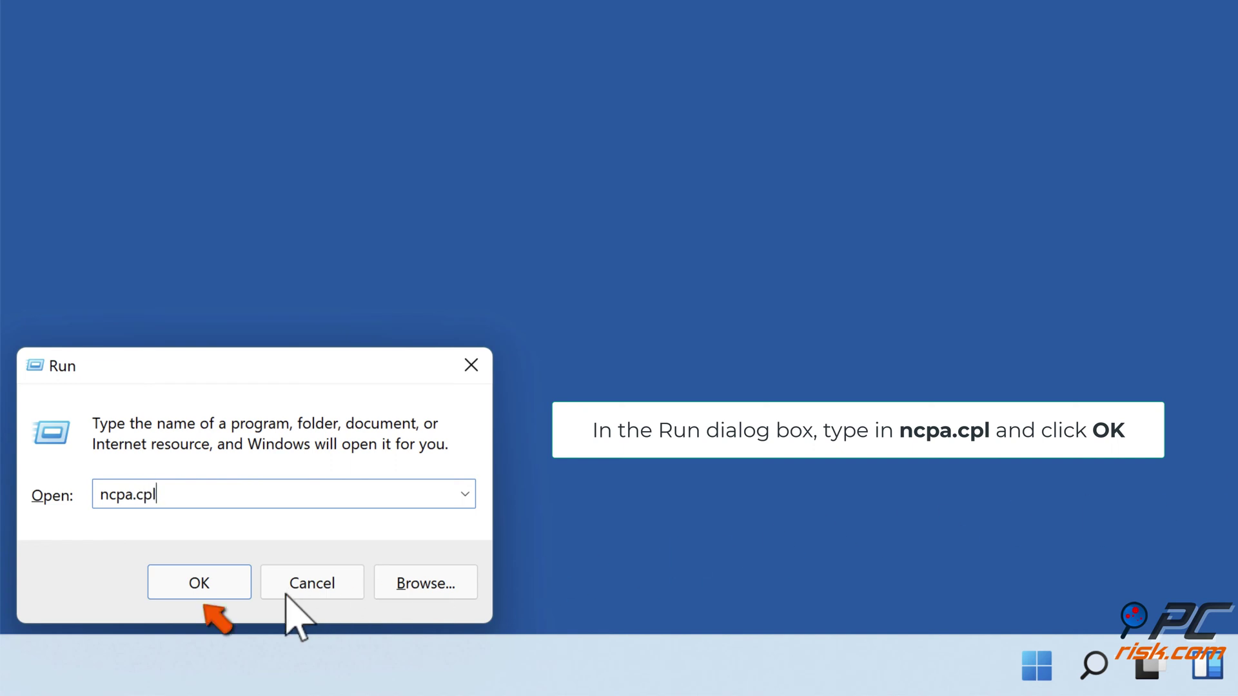
pyautogui.click(198, 592)
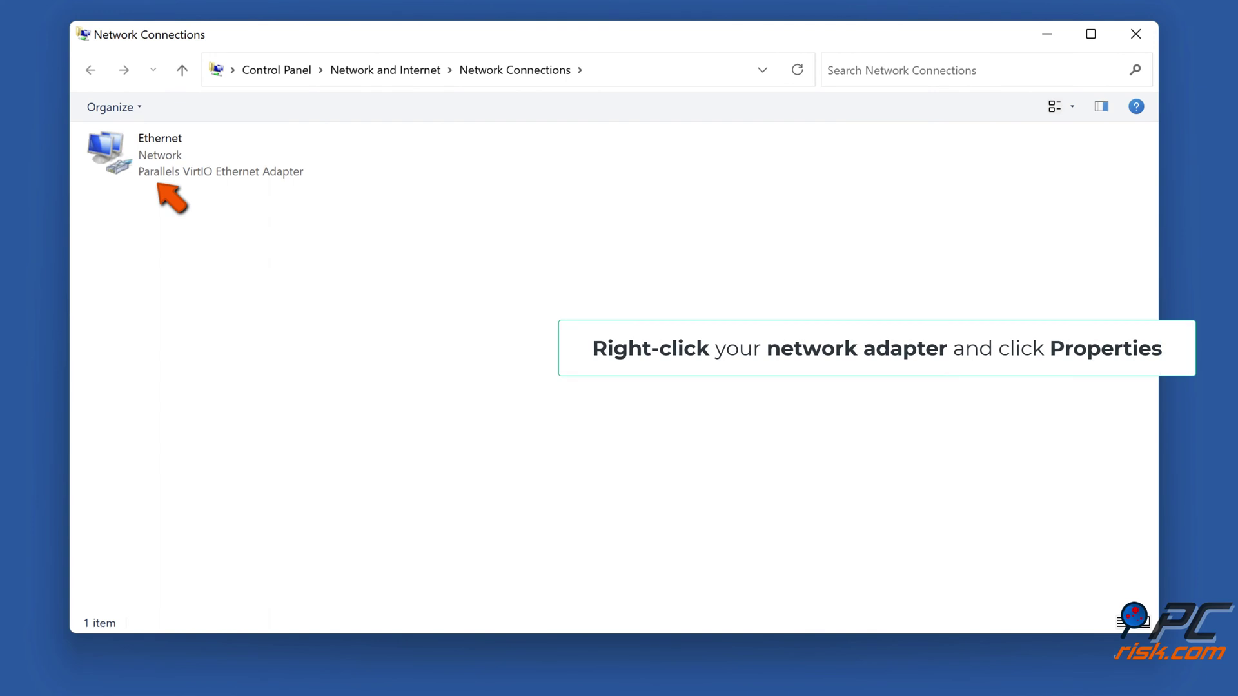
pyautogui.rightClick(192, 176)
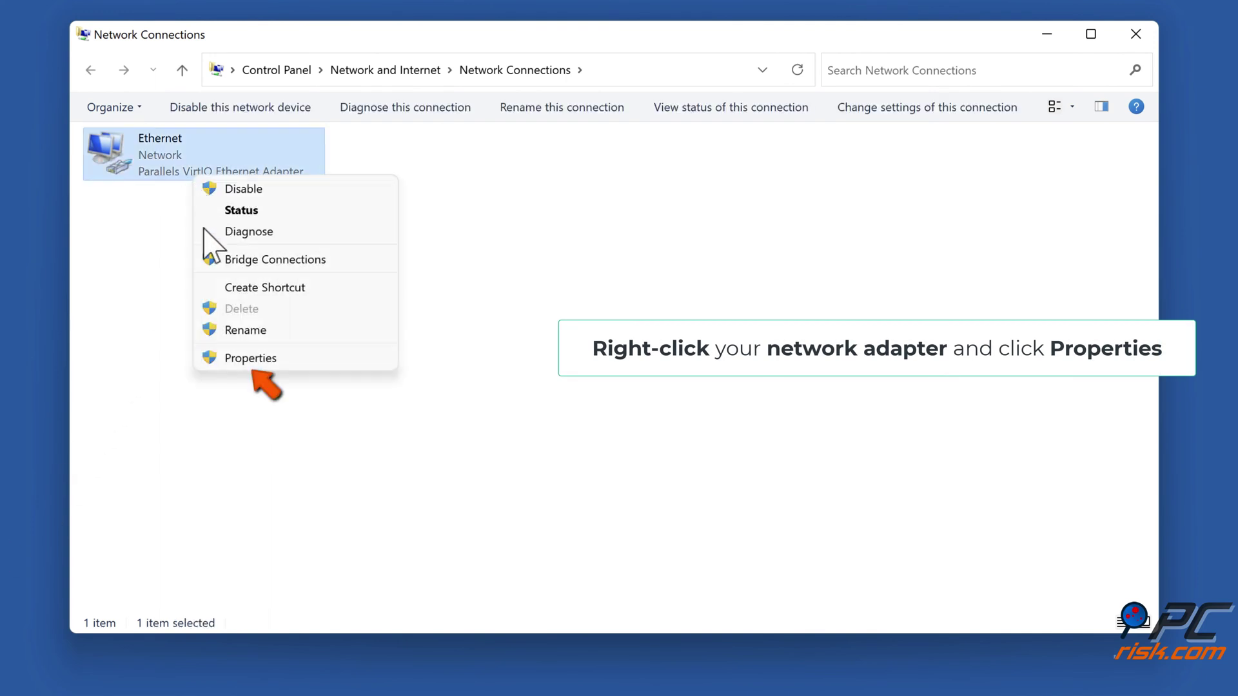
pyautogui.click(251, 363)
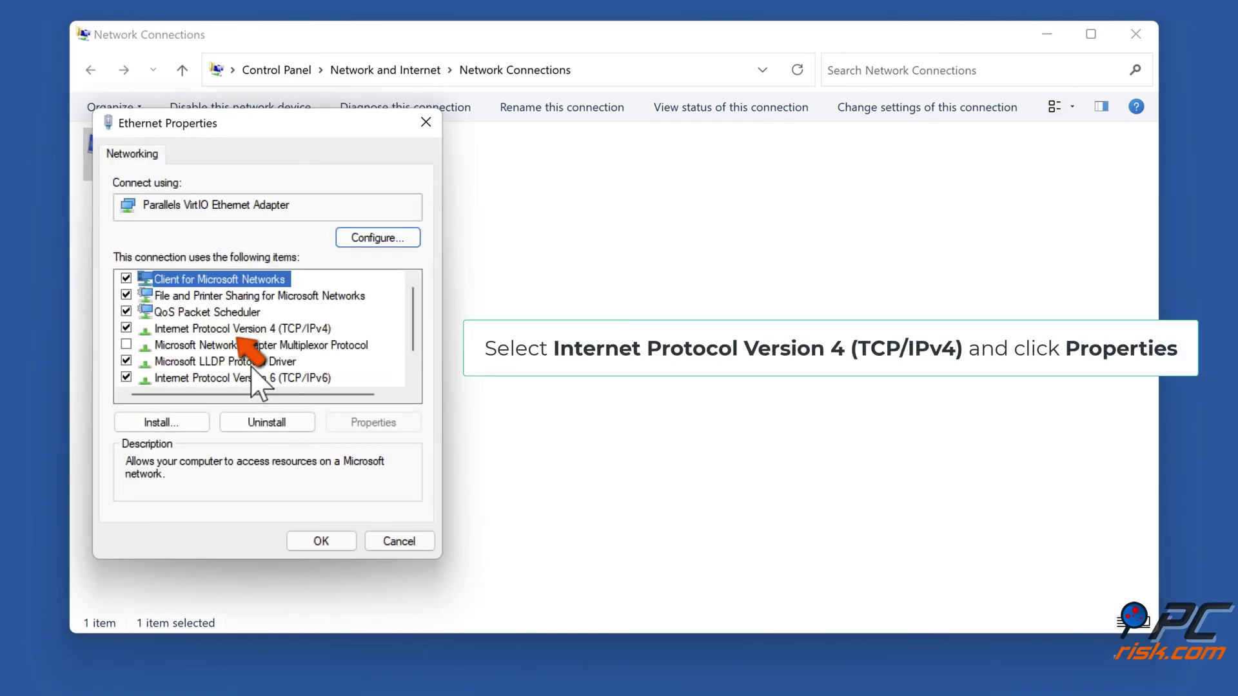
pyautogui.click(258, 329)
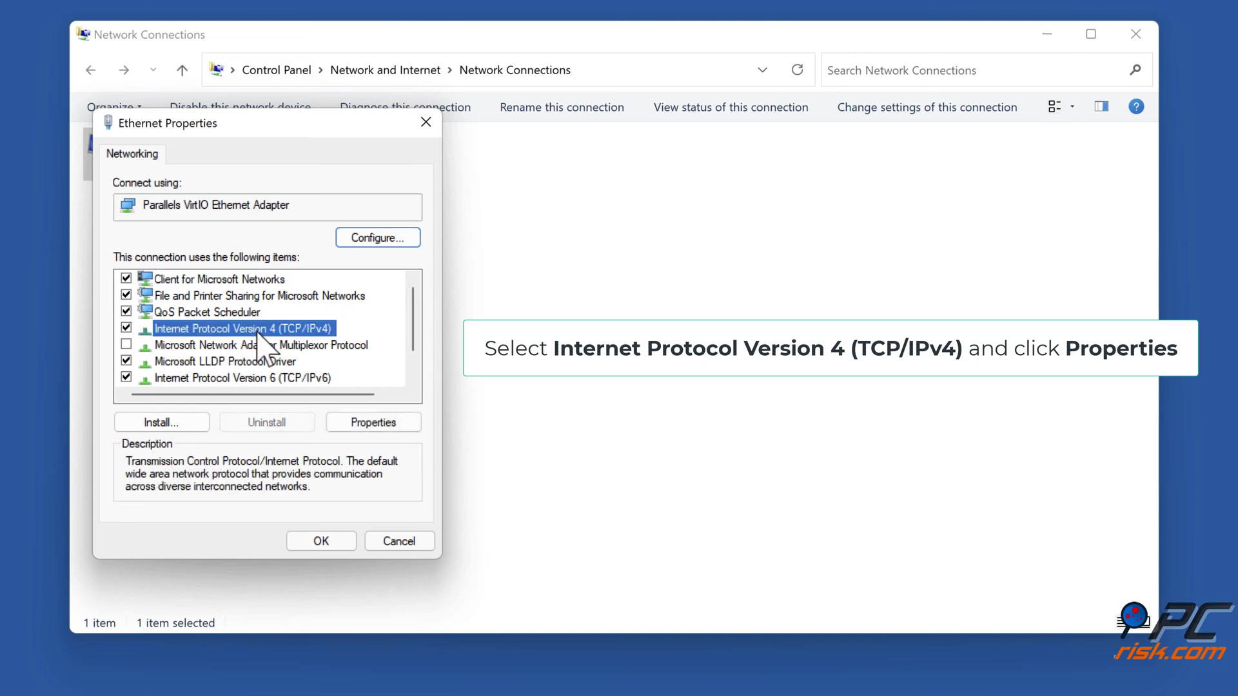
pyautogui.click(368, 426)
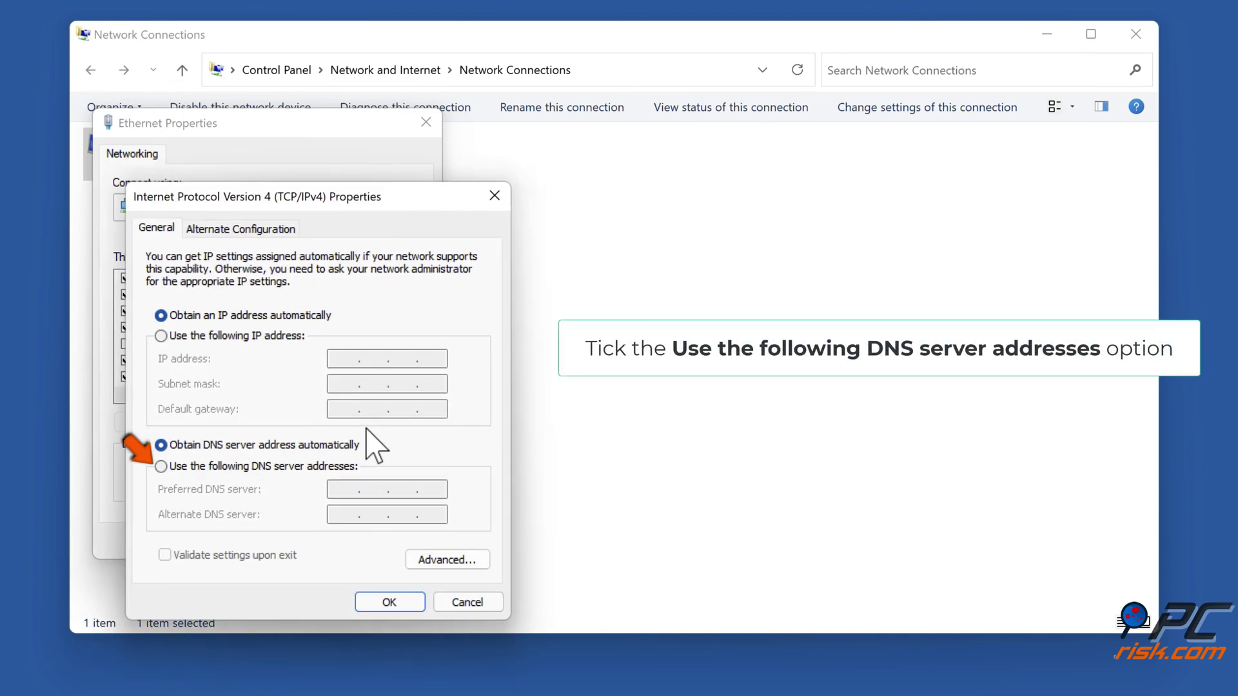
# - Switch to manual DNS servers, entering 1.1.1.1 as preferred and 1.0.0.1 as alternate
pyautogui.click(161, 466)
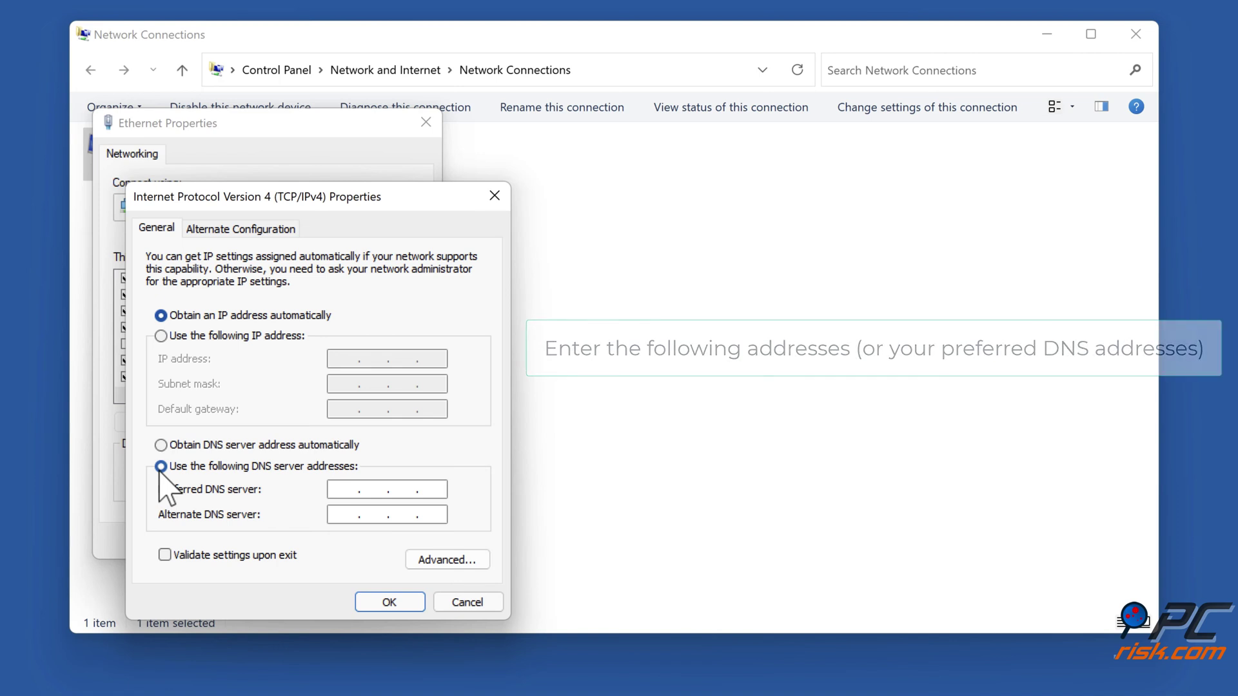
pyautogui.write('1')
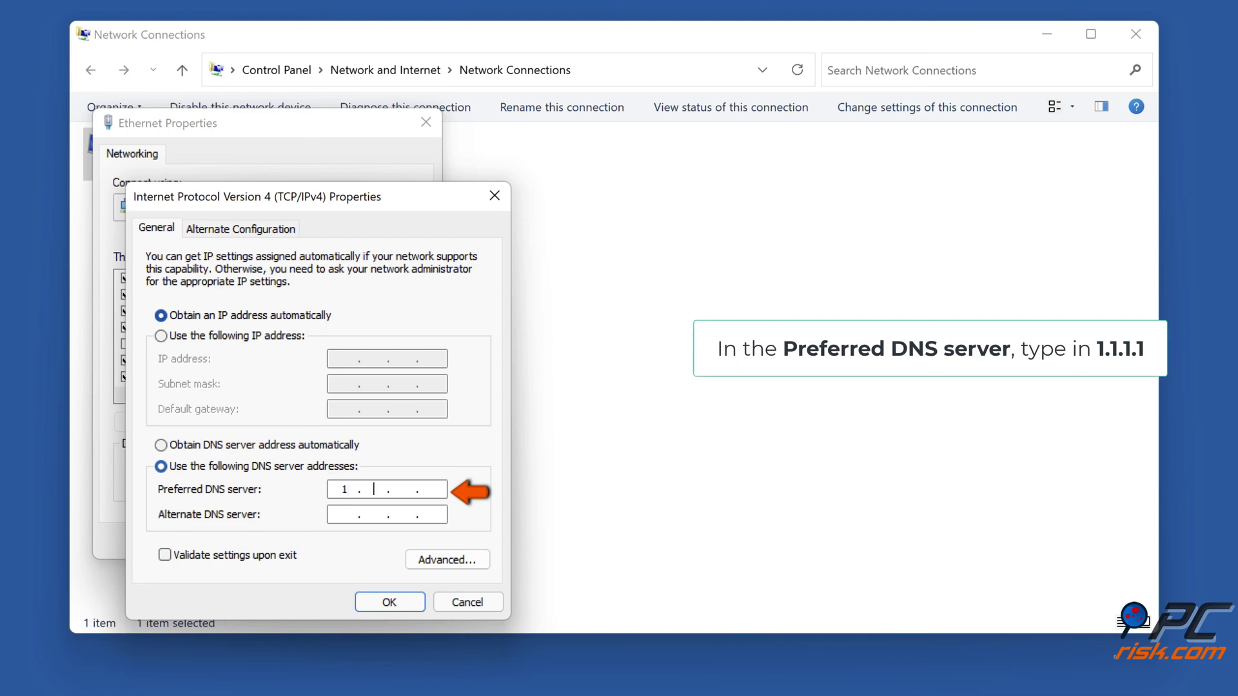
pyautogui.write('.1.1.1')
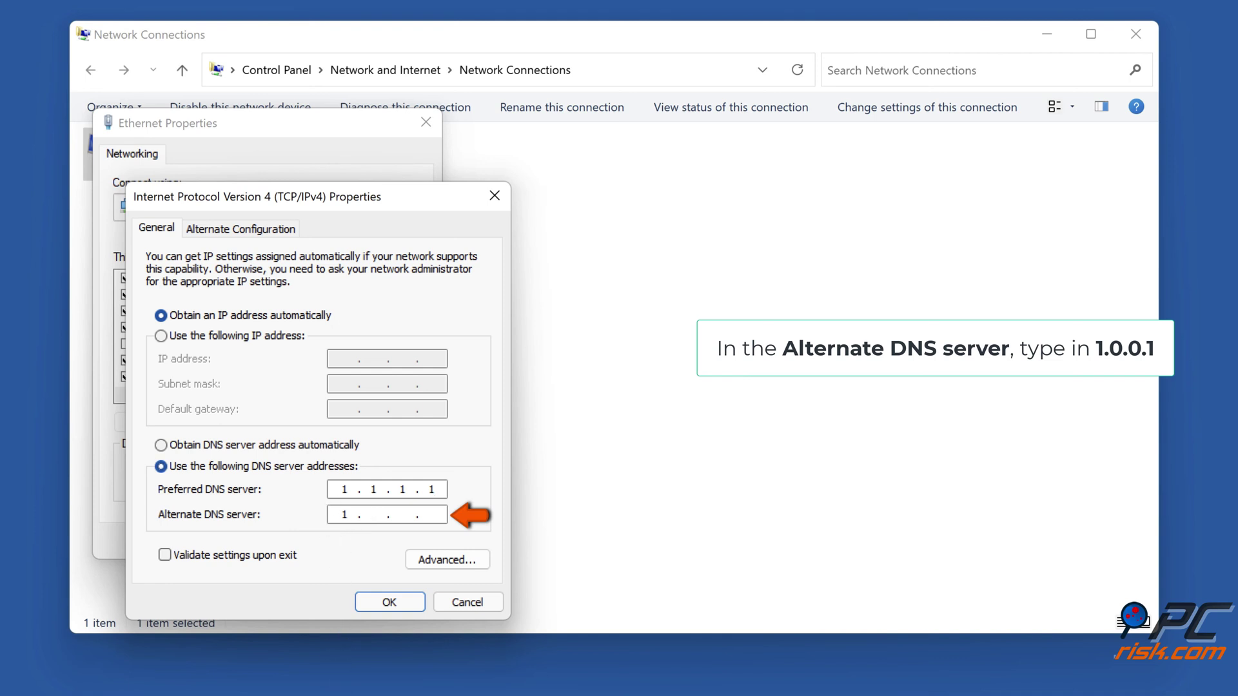
pyautogui.write('1.0.0')
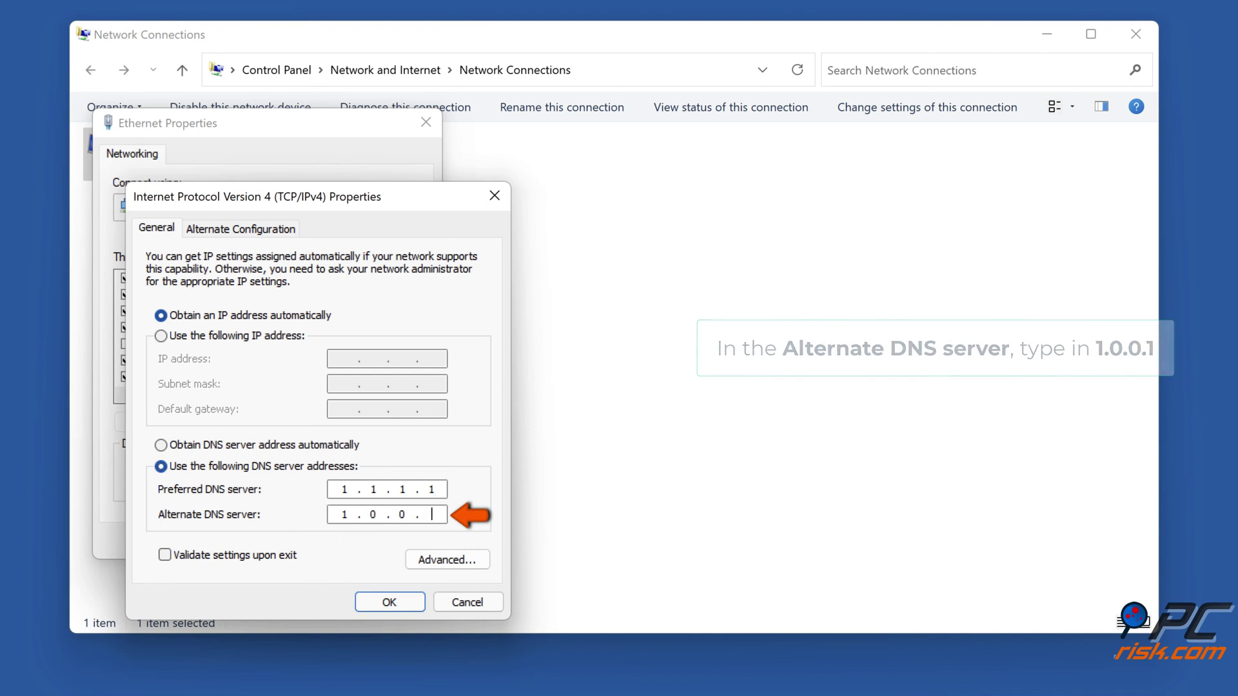
pyautogui.write('.1')
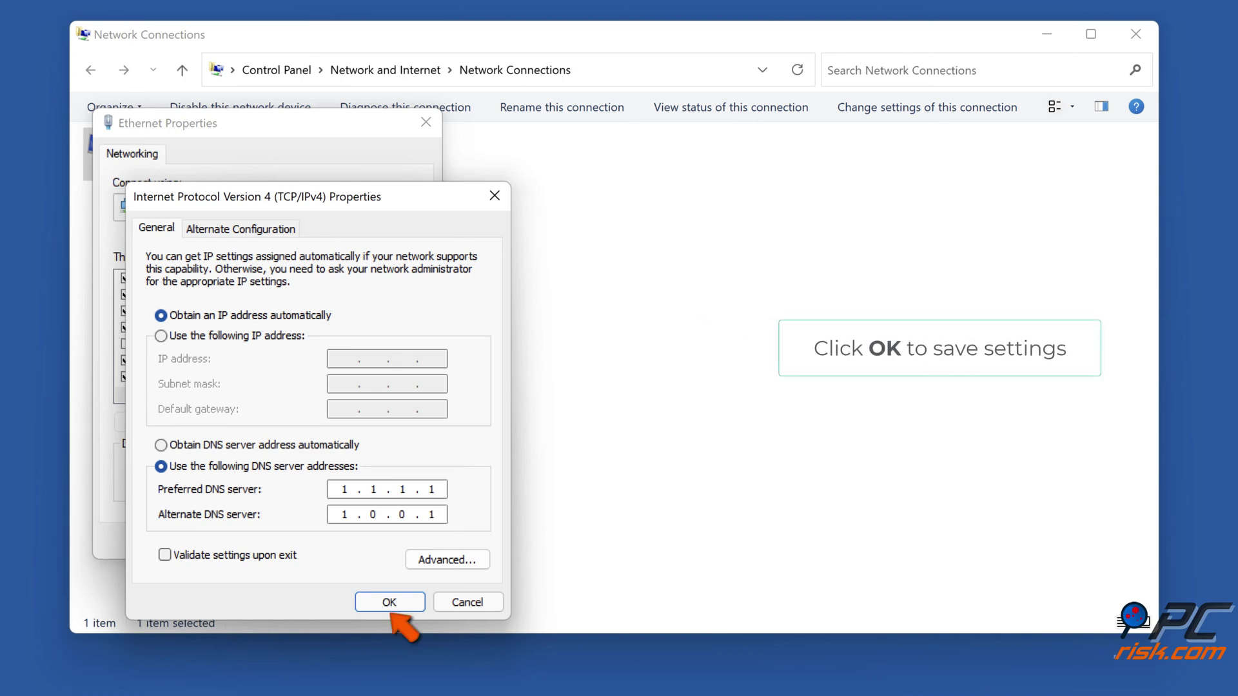
# - Save the 1.1.1.1 / 1.0.0.1 DNS settings and close Ethernet Properties and Network Connections
pyautogui.click(382, 603)
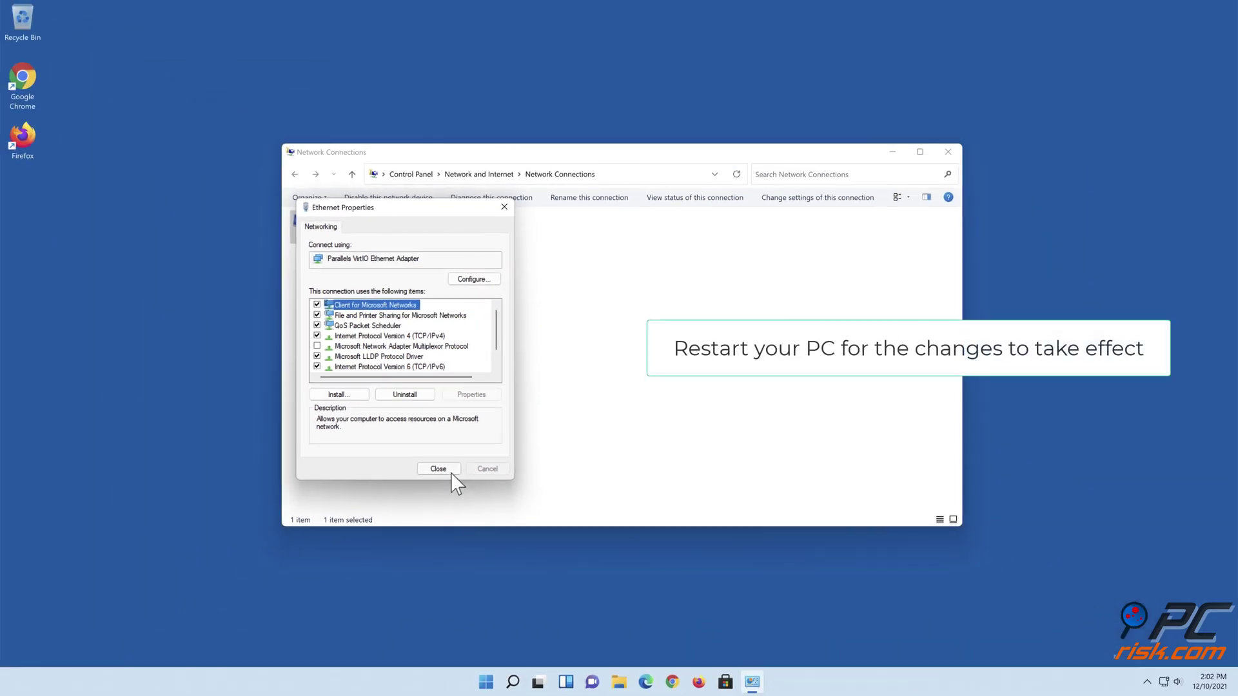
pyautogui.click(446, 470)
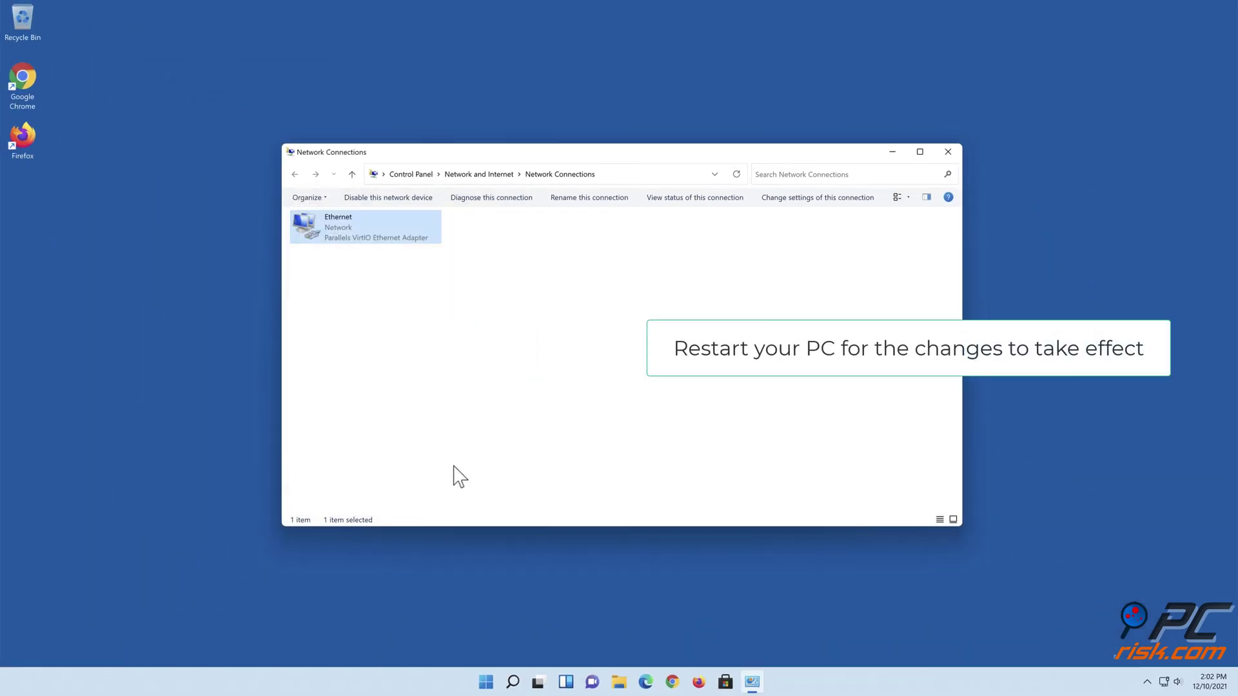
pyautogui.click(948, 152)
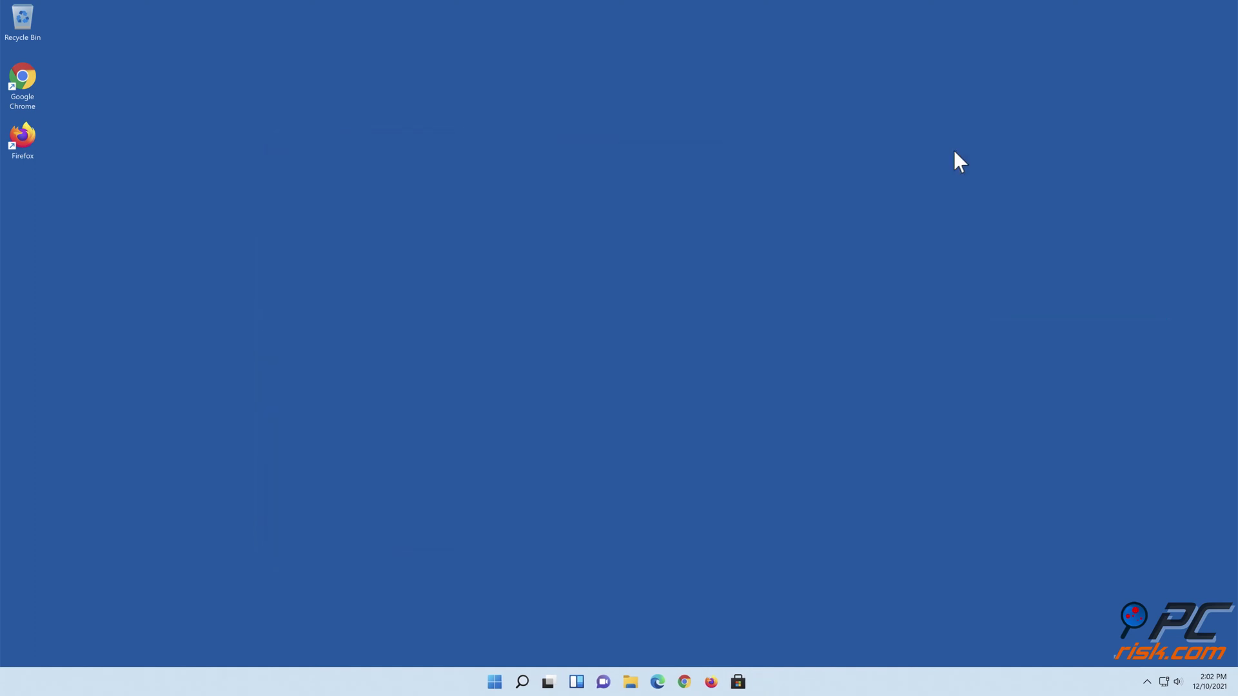
# - Restart the PC from the Start button's context menu to apply the DNS change
pyautogui.rightClick(499, 684)
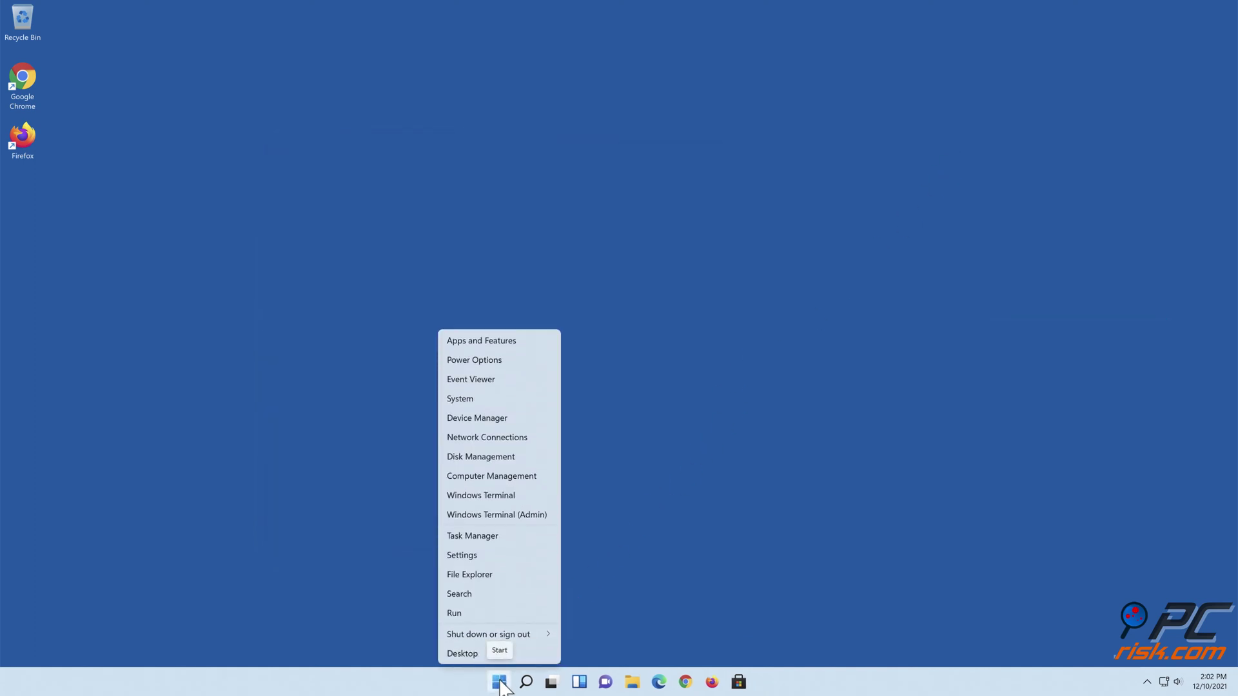
pyautogui.moveTo(543, 636)
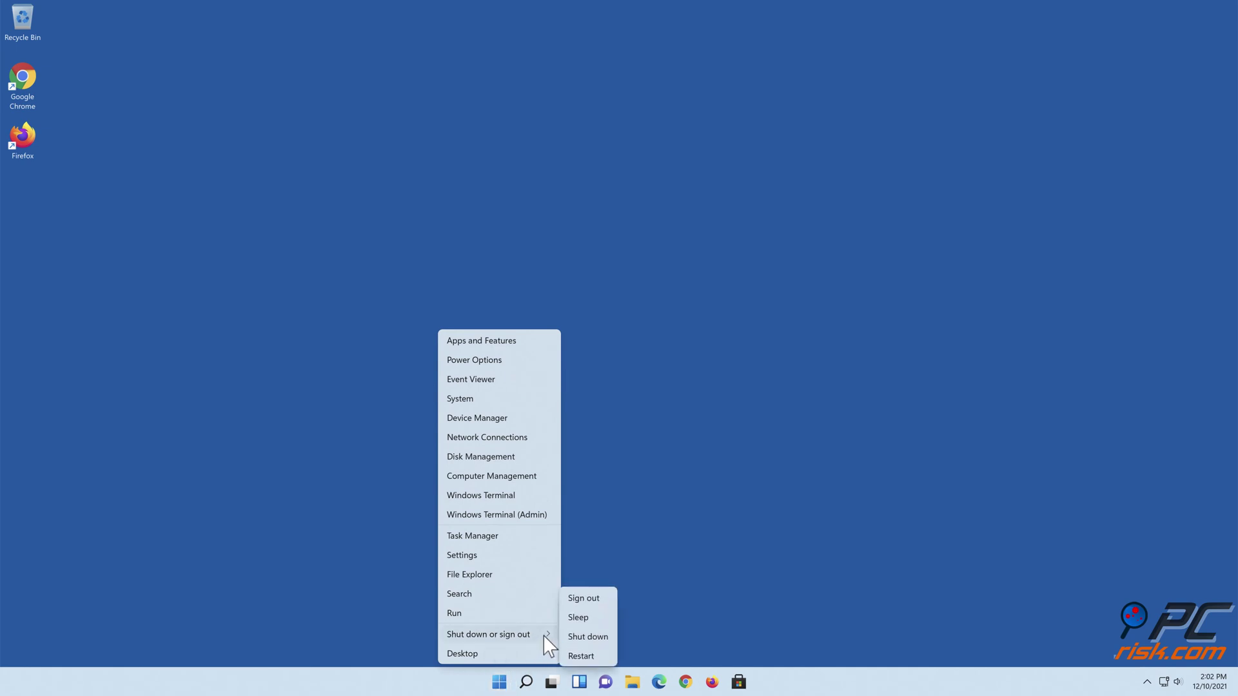
pyautogui.click(581, 656)
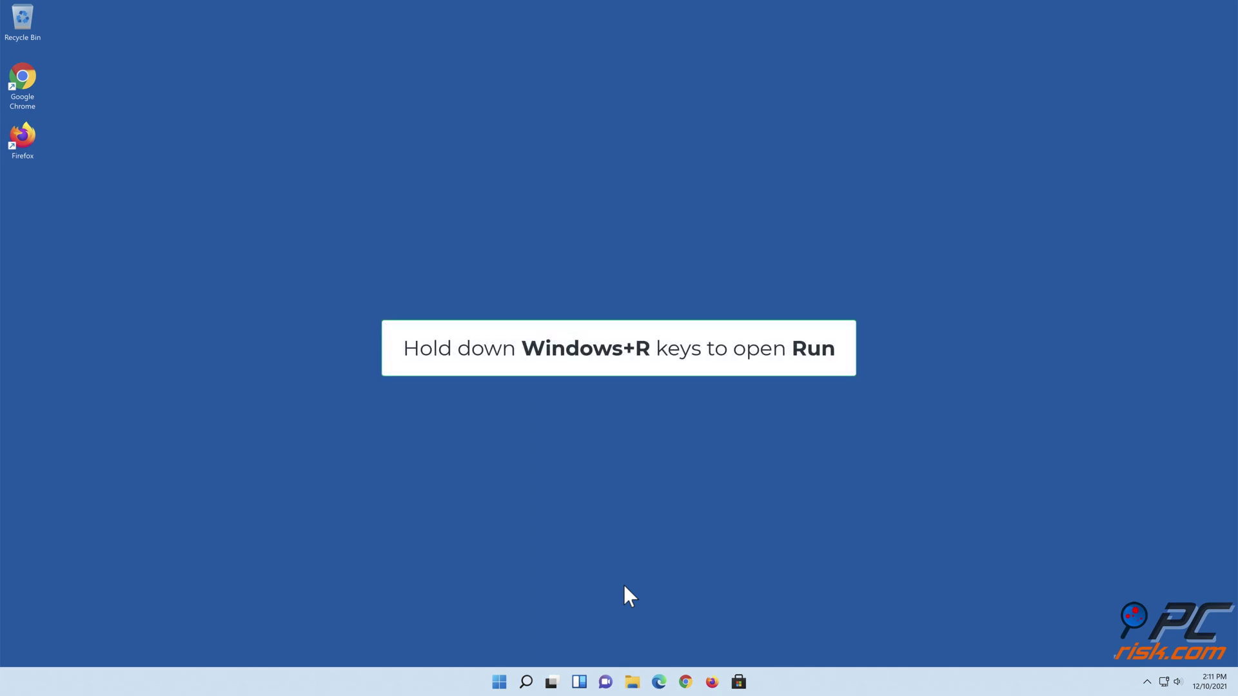
# - Launch Command Prompt as administrator from the Run dialog with cmd
pyautogui.press('super+r')
pyautogui.write('c')
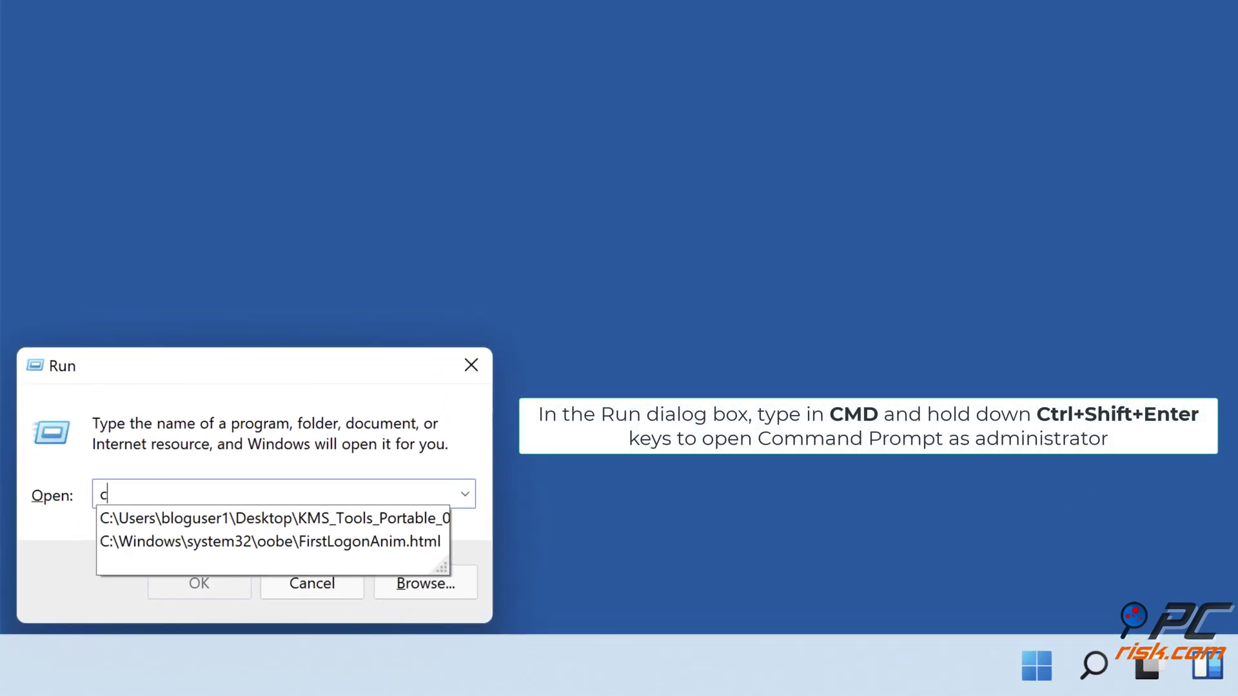
pyautogui.write('md')
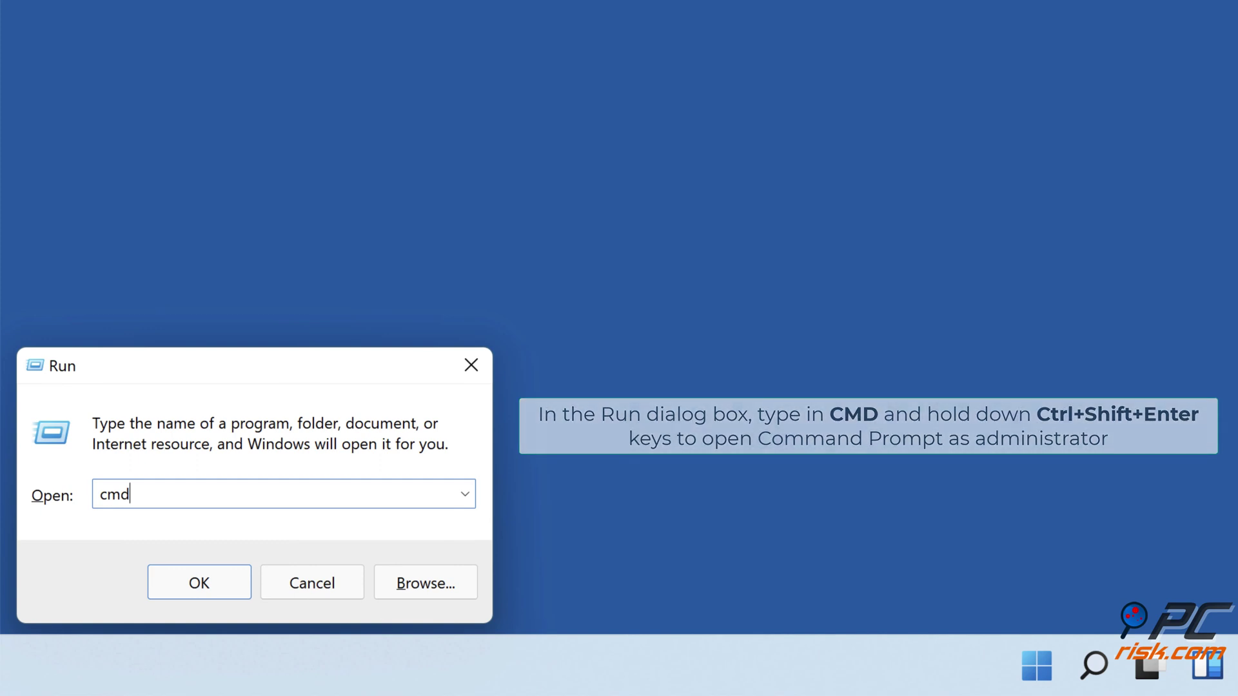
pyautogui.hotkey('ctrl', 'shift', 'Return')
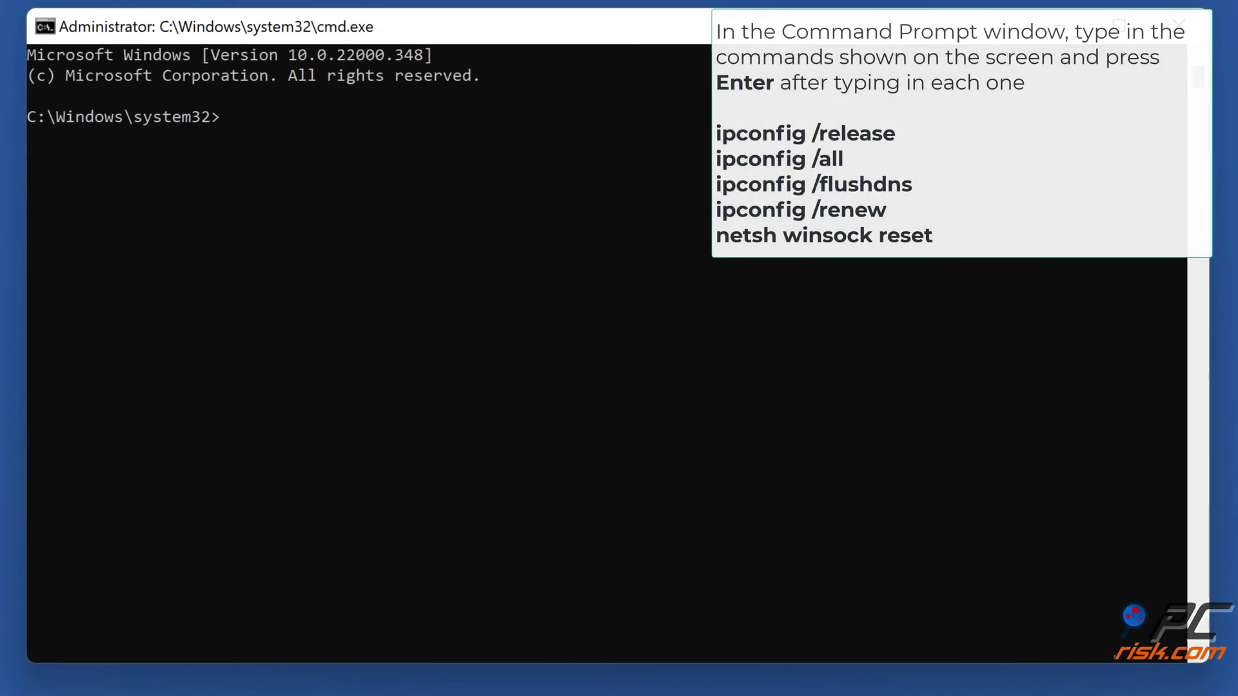
# - Run ipconfig, ipconfig /flushdns, ipconfig /renew and netsh winsock reset
pyautogui.write('ipconfig /release')
pyautogui.press('Return')
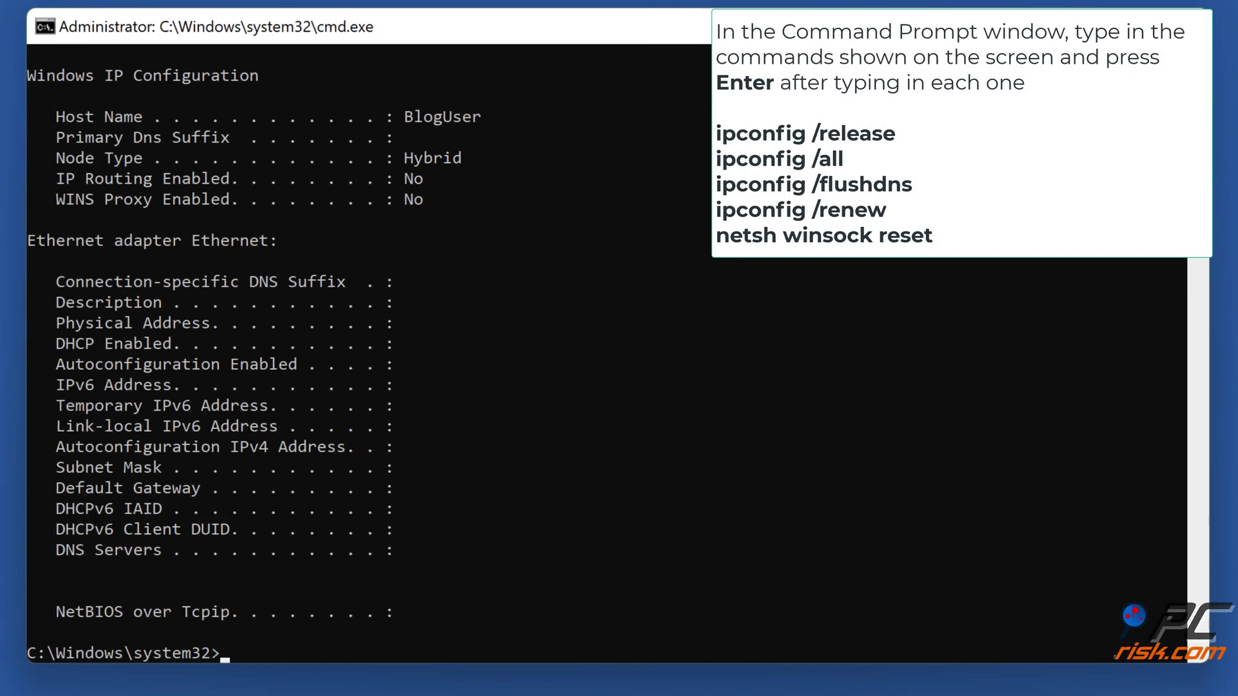
pyautogui.write('pconfig /flushdns')
pyautogui.press('Return')
pyautogui.write('ipconfig /renew')
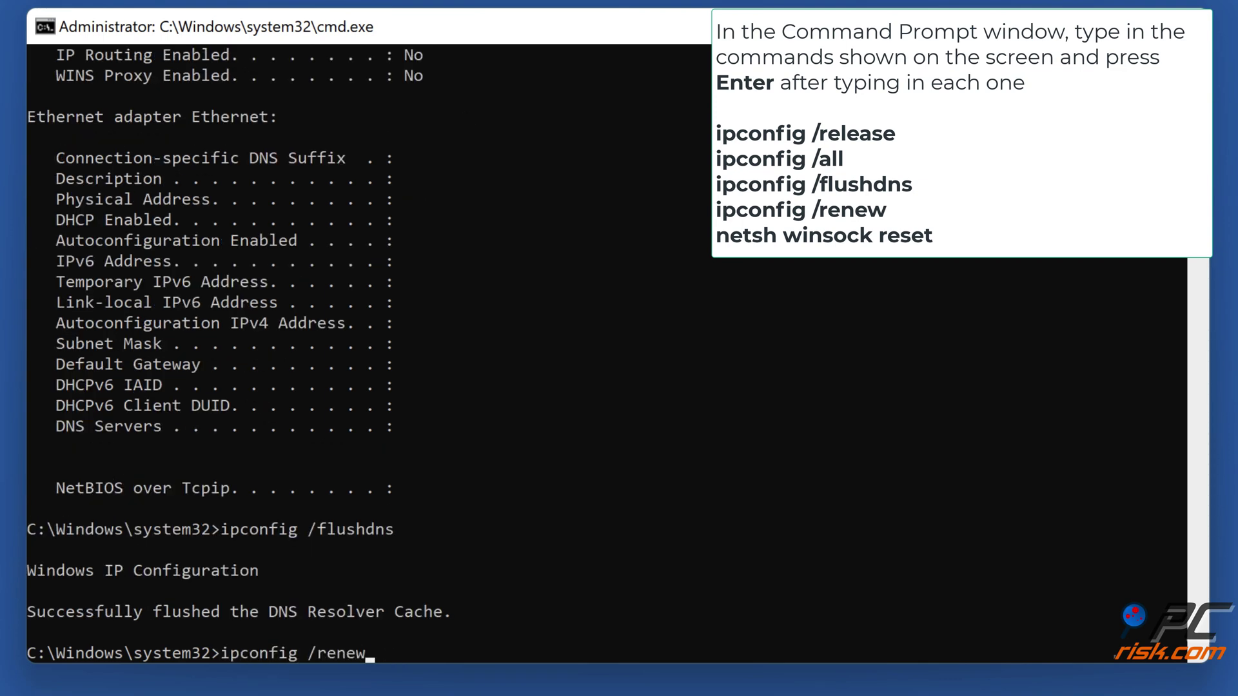
pyautogui.press('Return')
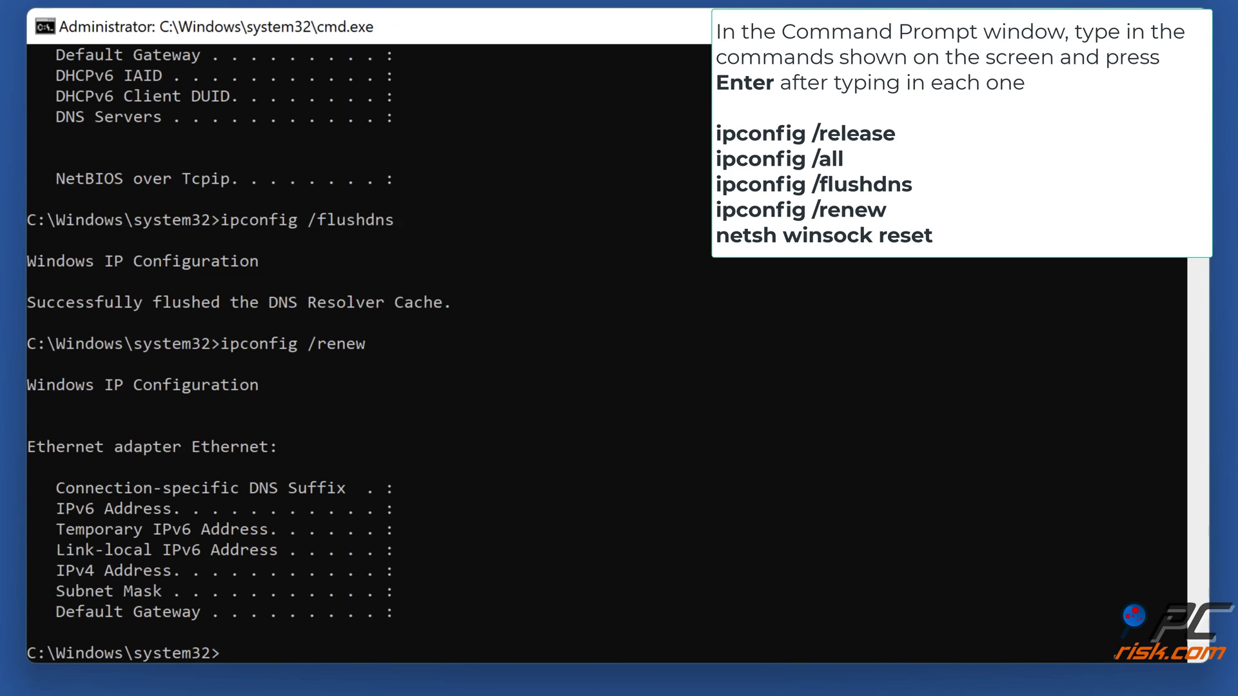
pyautogui.write('netsh winsock reset')
pyautogui.press('Return')
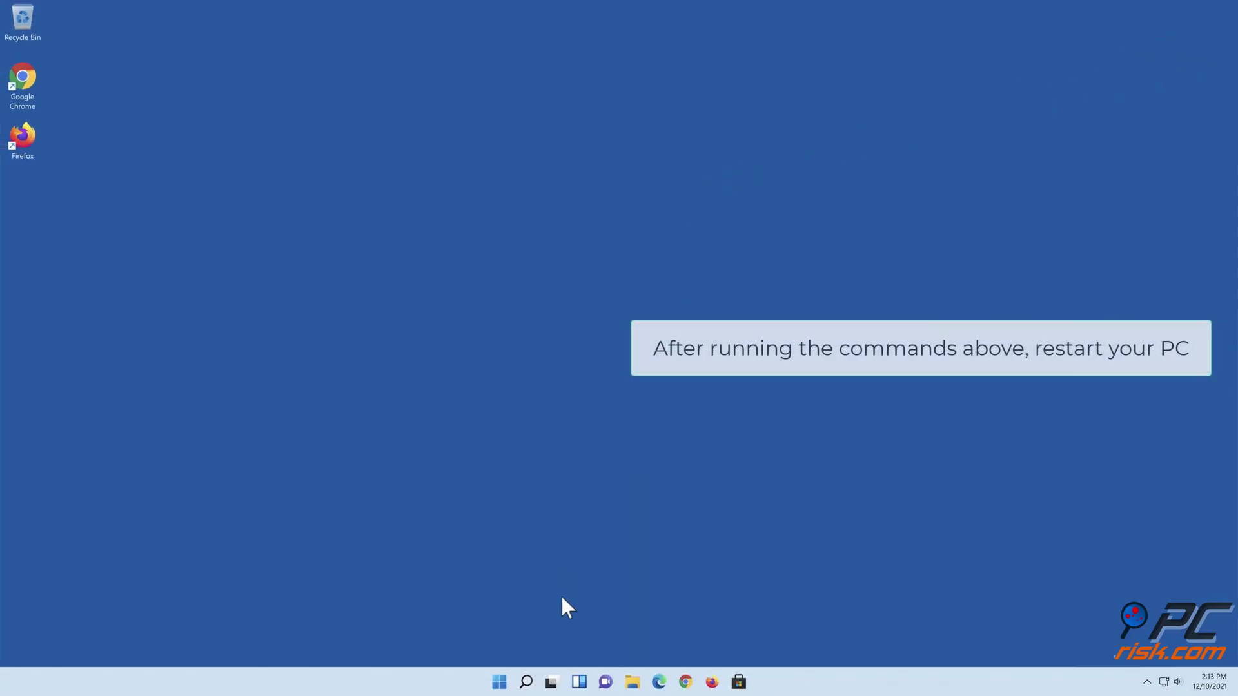
# - Restart the PC from the Start button's context menu after the DNS flush commands
pyautogui.rightClick(504, 685)
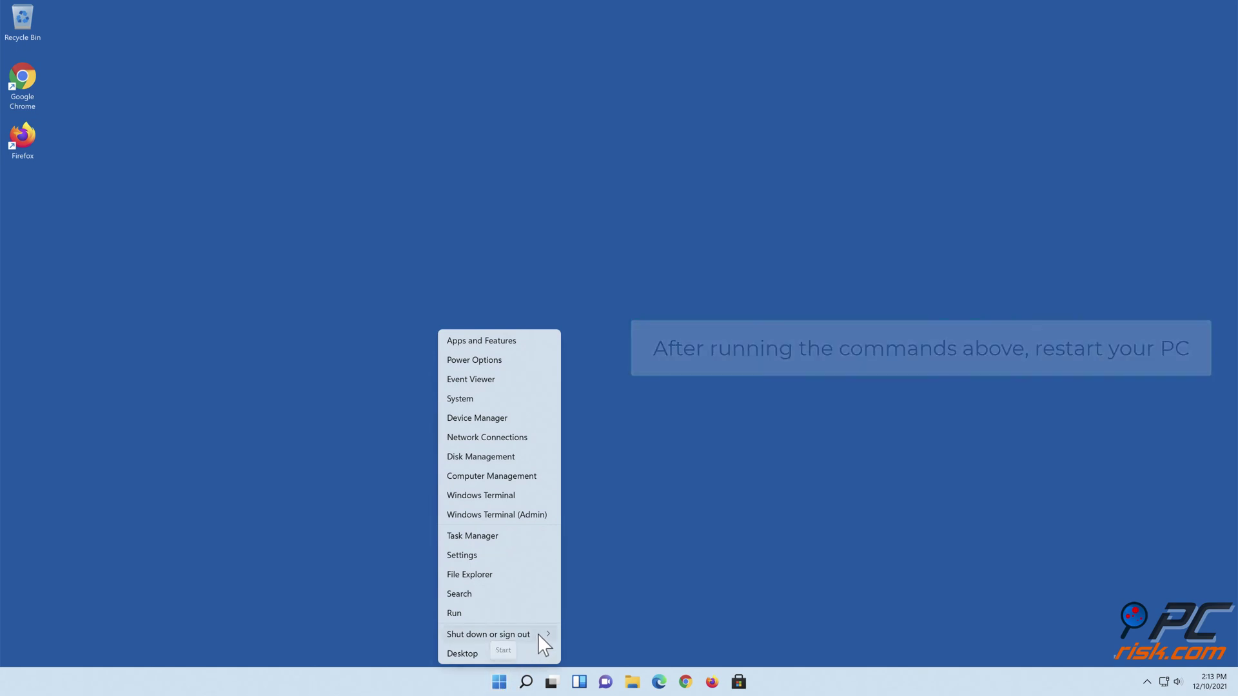
pyautogui.moveTo(537, 635)
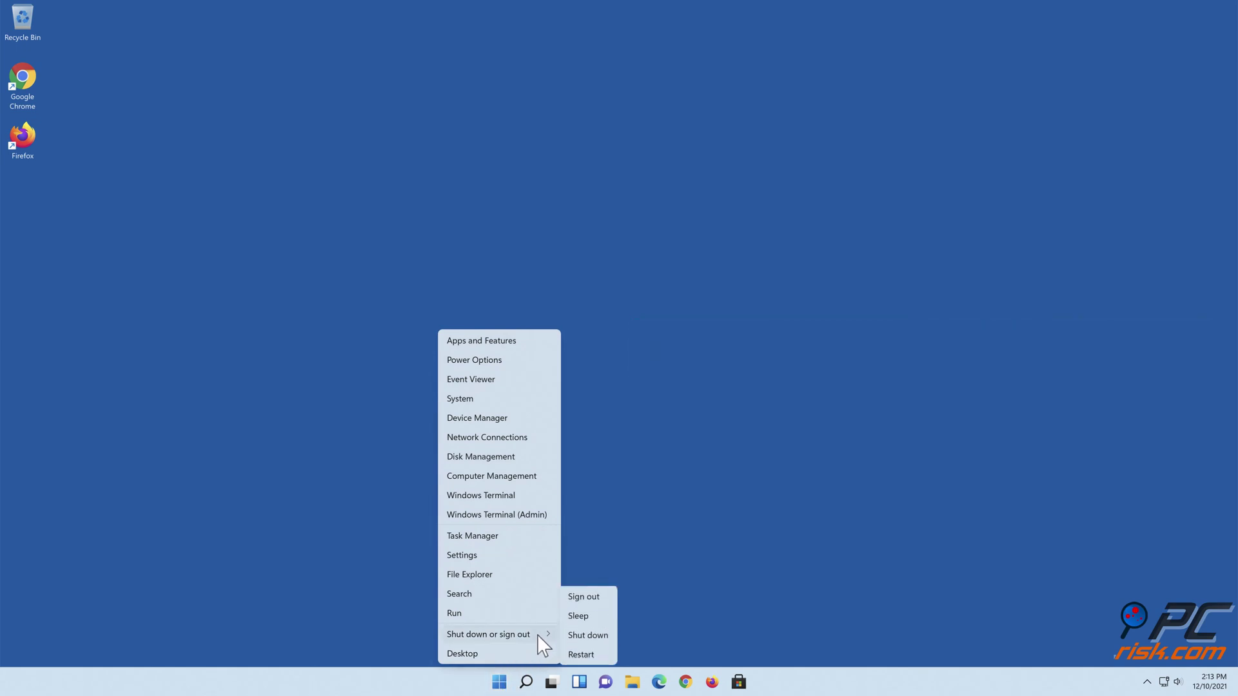
pyautogui.click(580, 656)
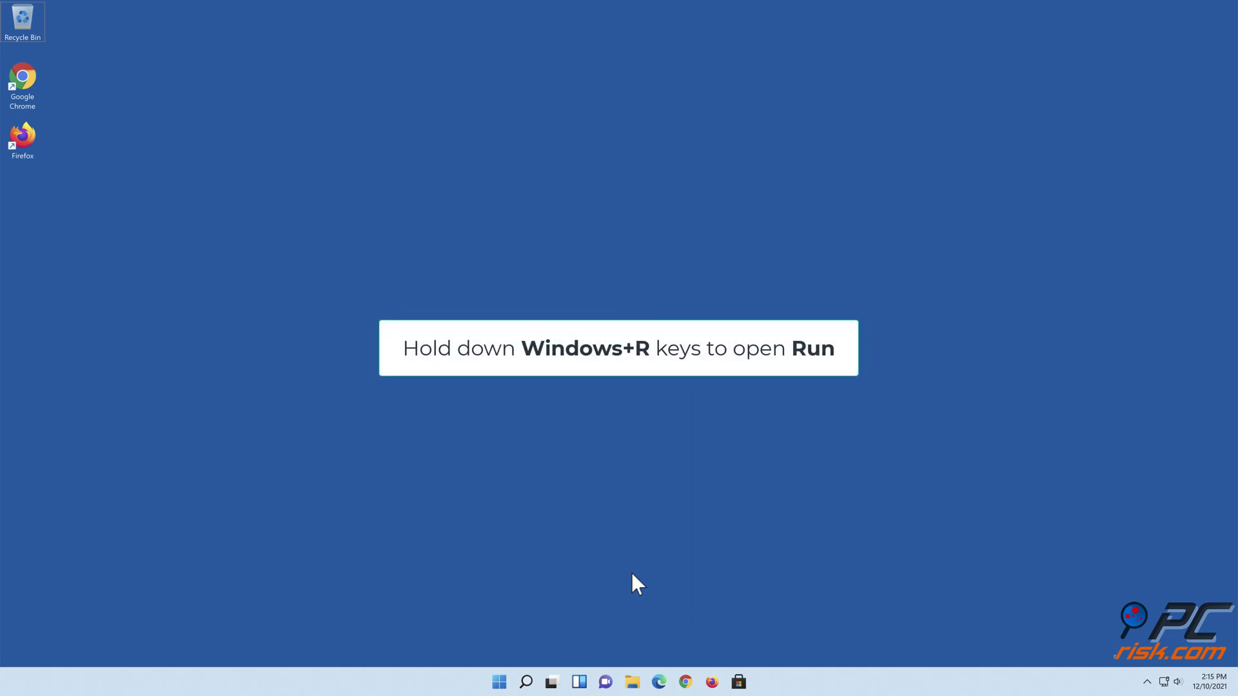
# - Launch Disk Cleanup with cleanmgr and switch it to cleaning system files
pyautogui.press('super+r')
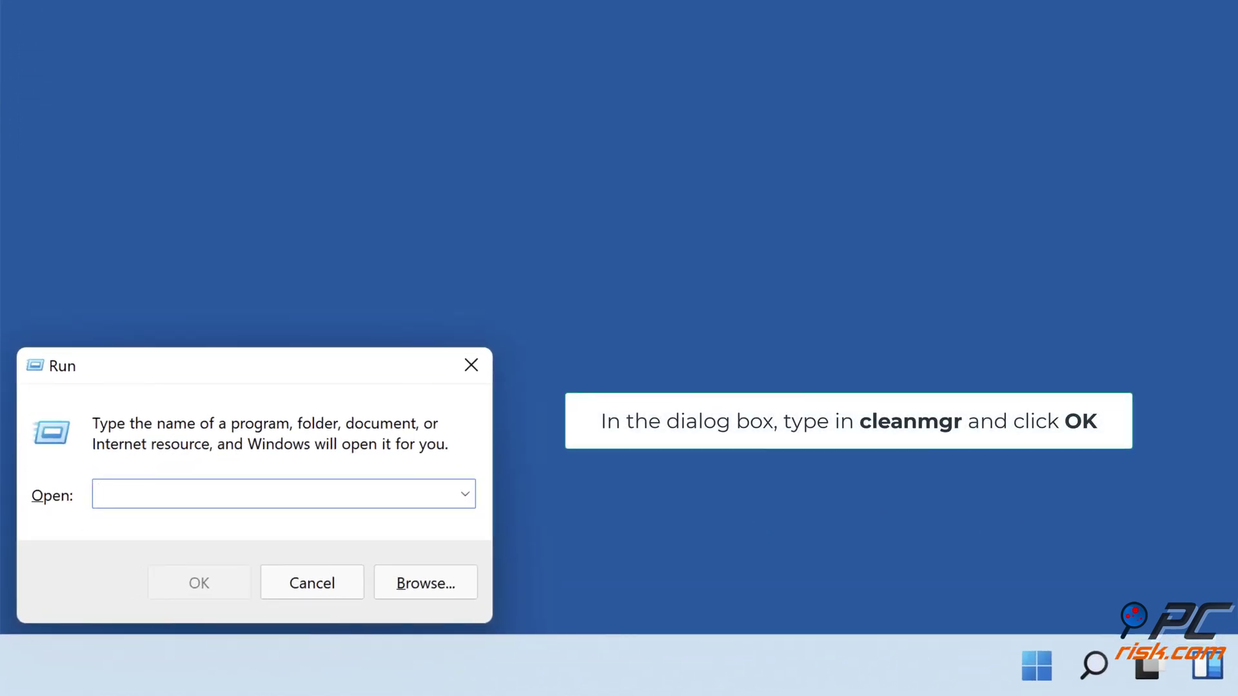
pyautogui.write('cleanmgr')
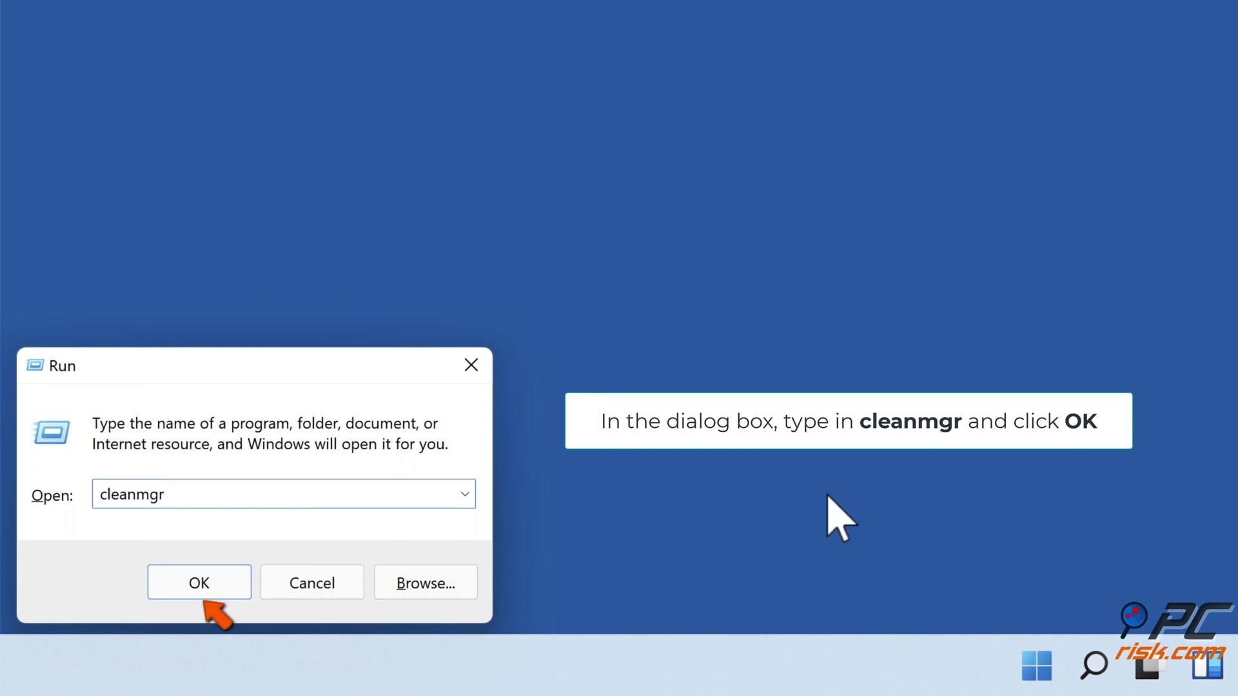
pyautogui.click(202, 592)
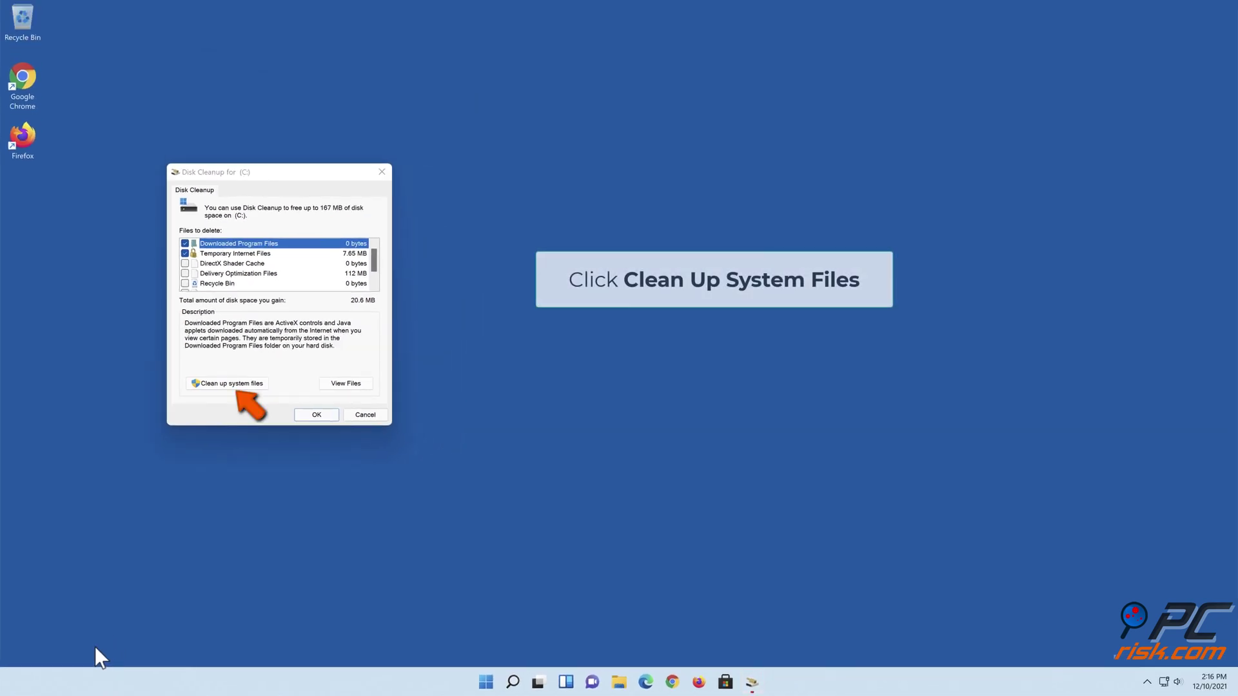
pyautogui.click(227, 387)
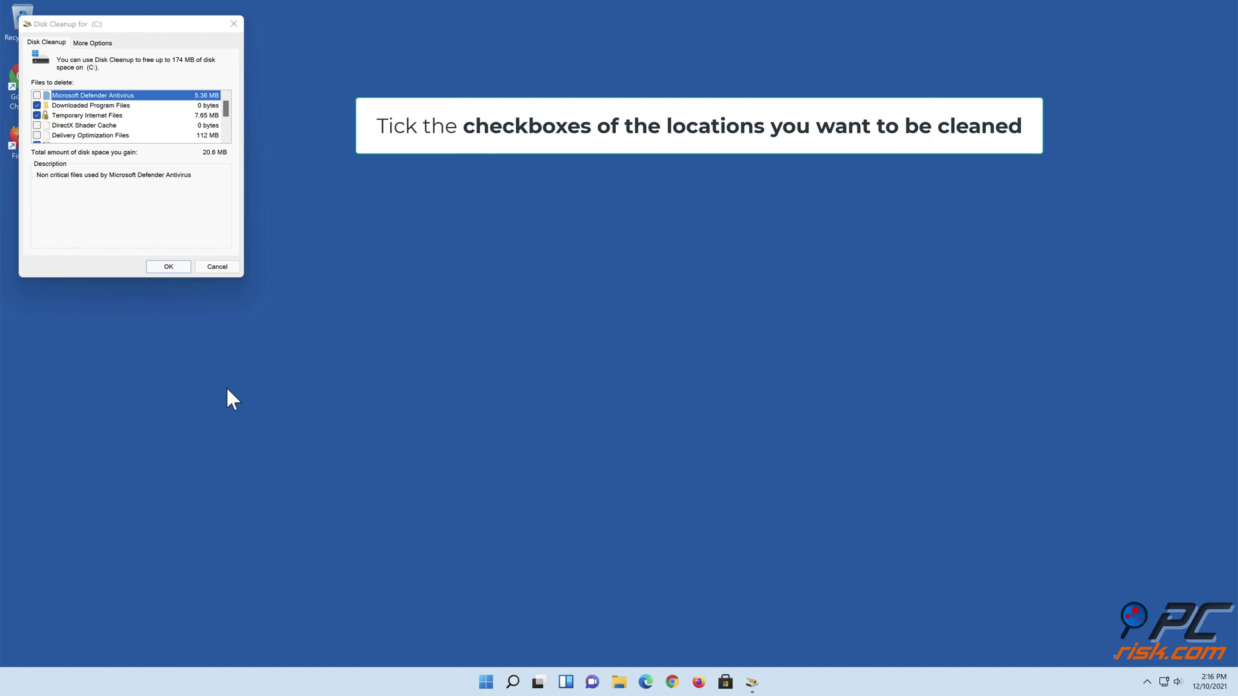
# - Tick Defender, Delivery Optimization, Language Resource, Recycle Bin and Temporary files, then delete them
pyautogui.click(37, 95)
pyautogui.click(36, 135)
pyautogui.scroll(-2, 40, 132)
pyautogui.click(37, 105)
pyautogui.click(37, 116)
pyautogui.click(36, 125)
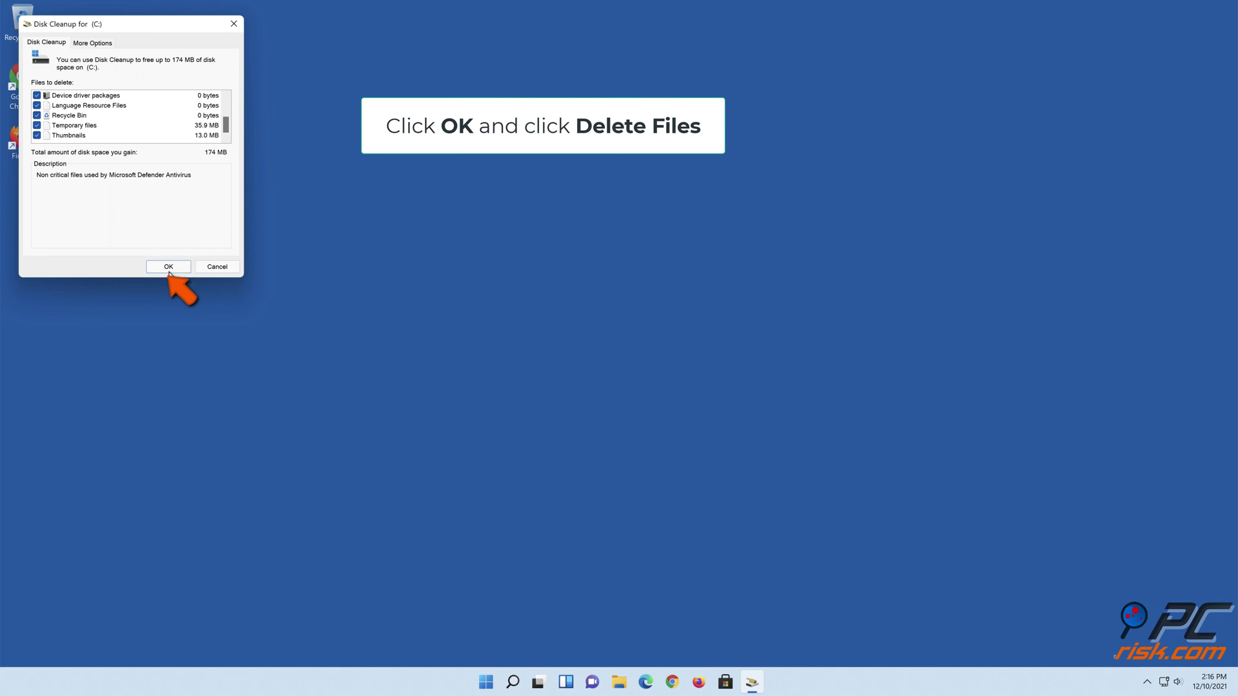
pyautogui.click(169, 271)
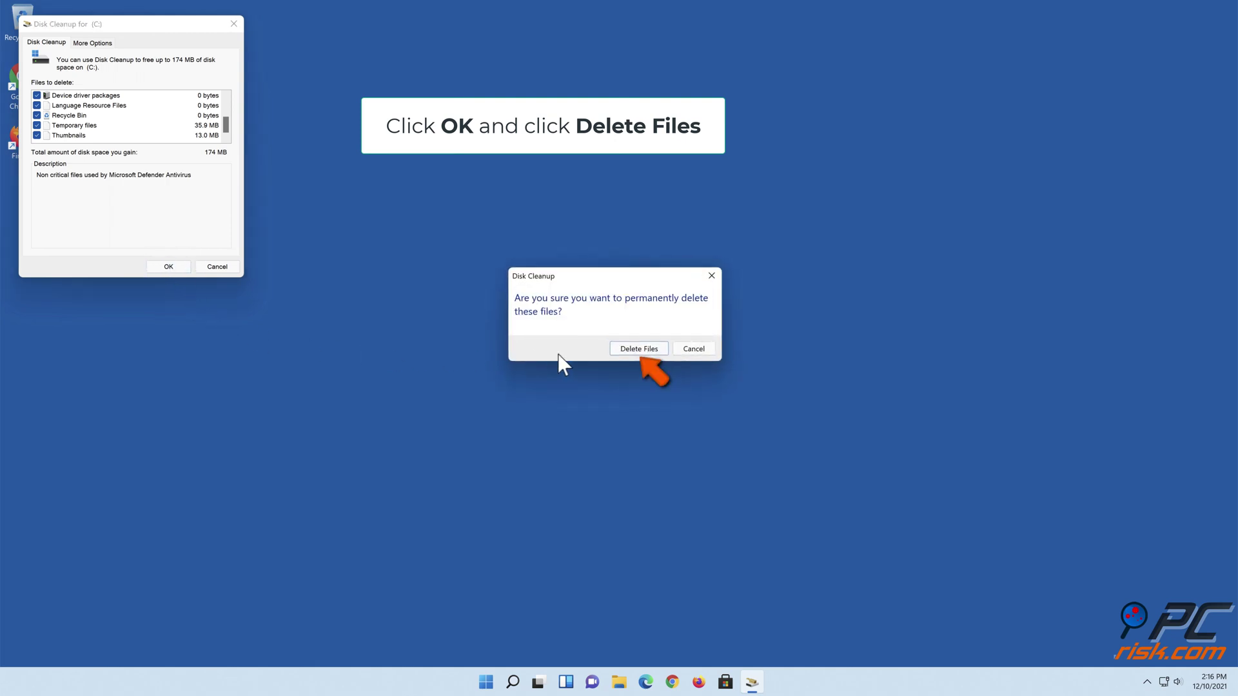
pyautogui.click(648, 351)
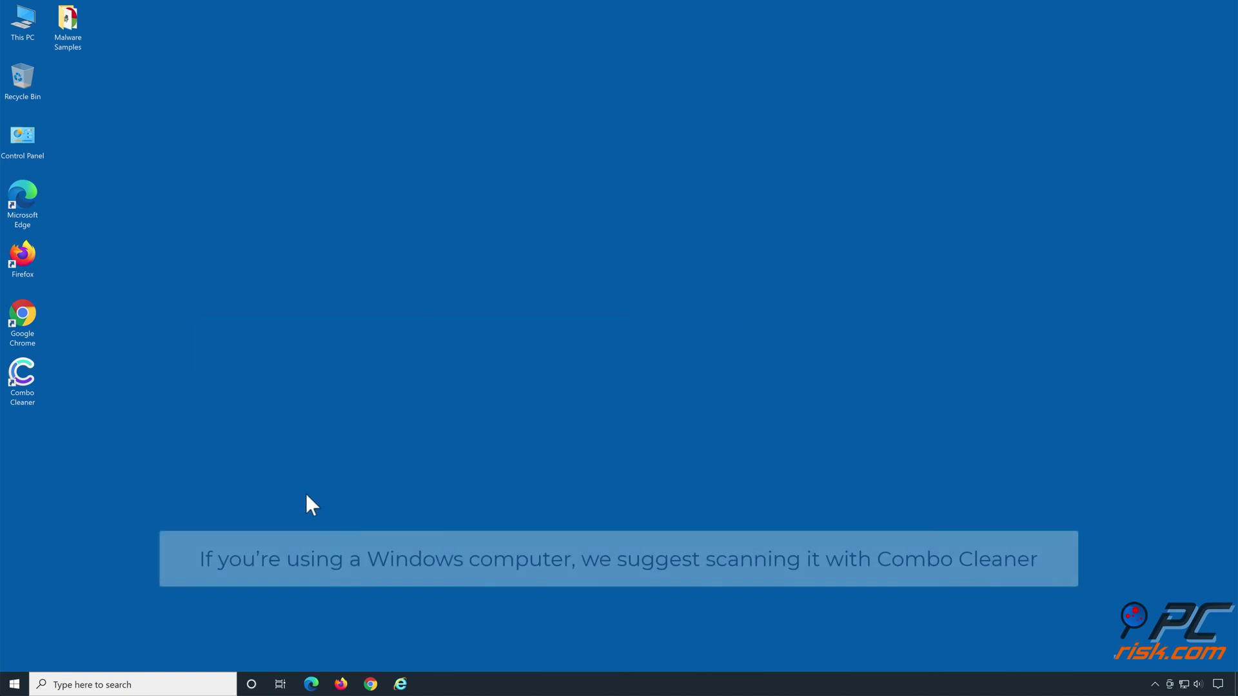
# - Run a Combo Cleaner scan and remove all 21 detected threats
pyautogui.doubleClick(26, 387)
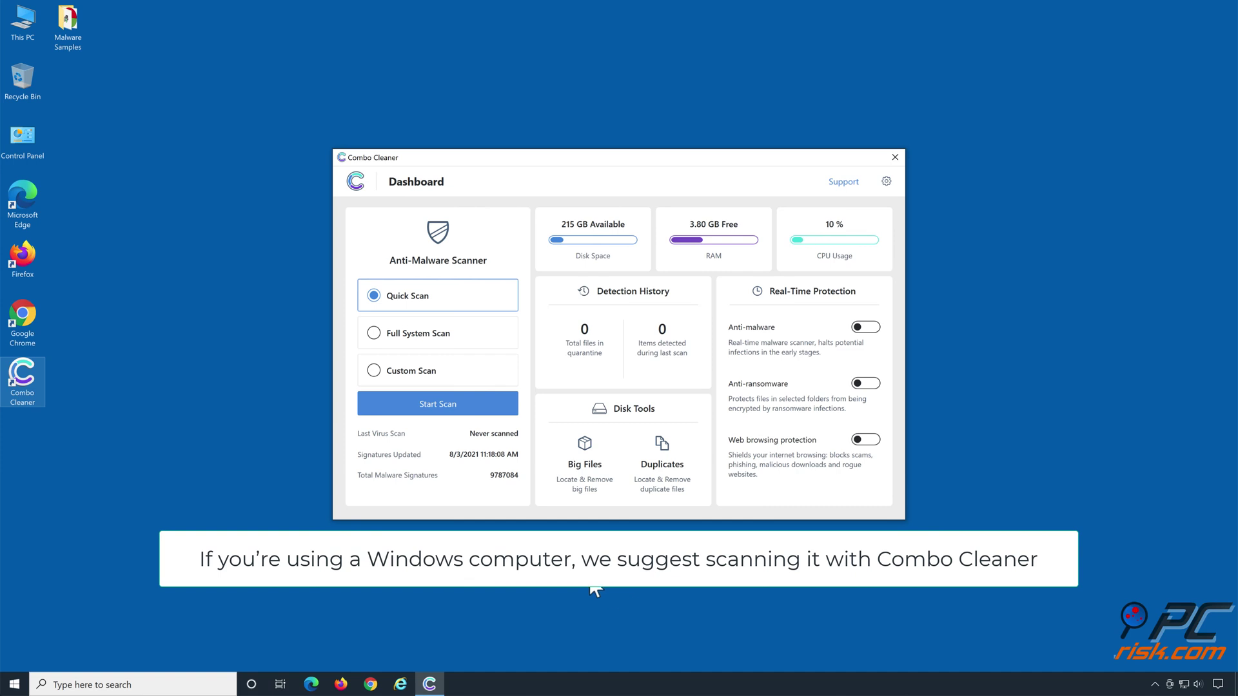
pyautogui.click(438, 407)
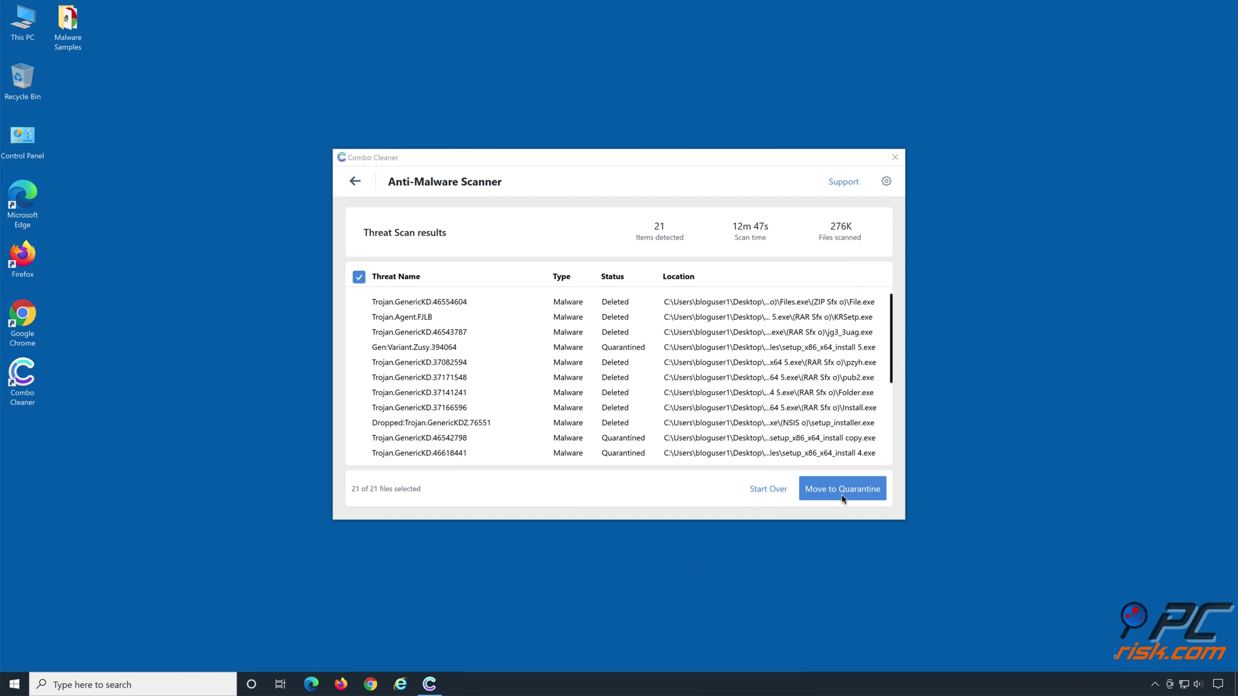
pyautogui.click(842, 498)
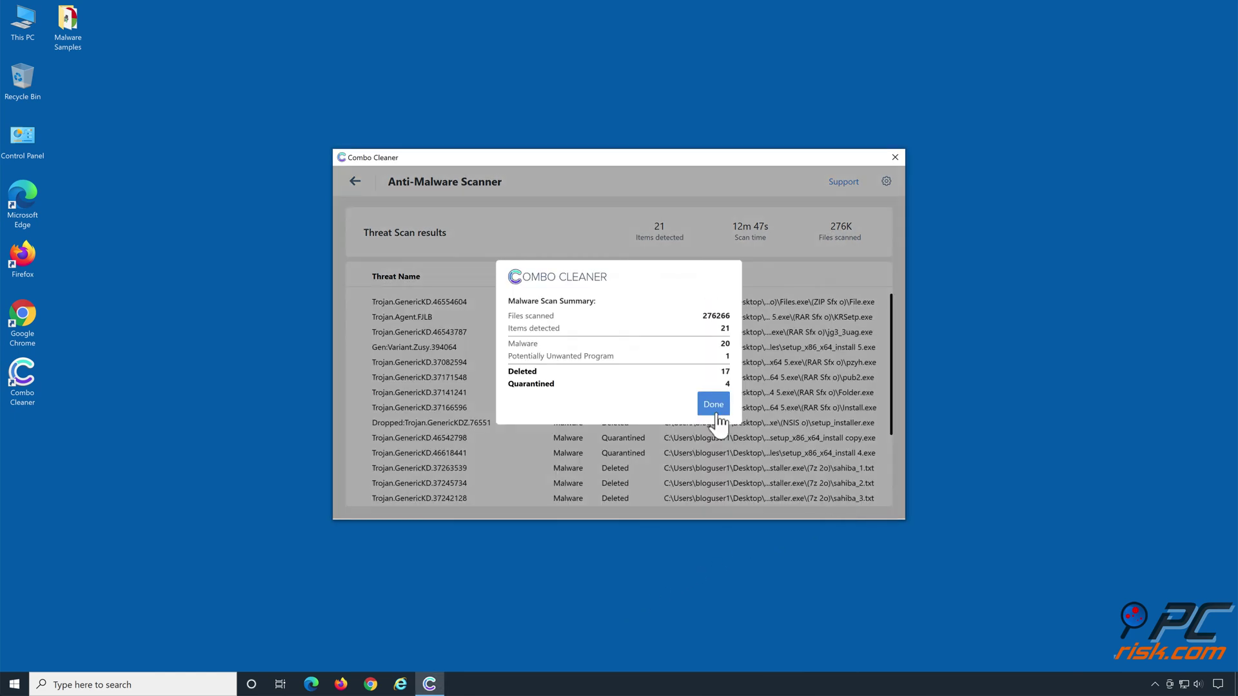
pyautogui.click(719, 413)
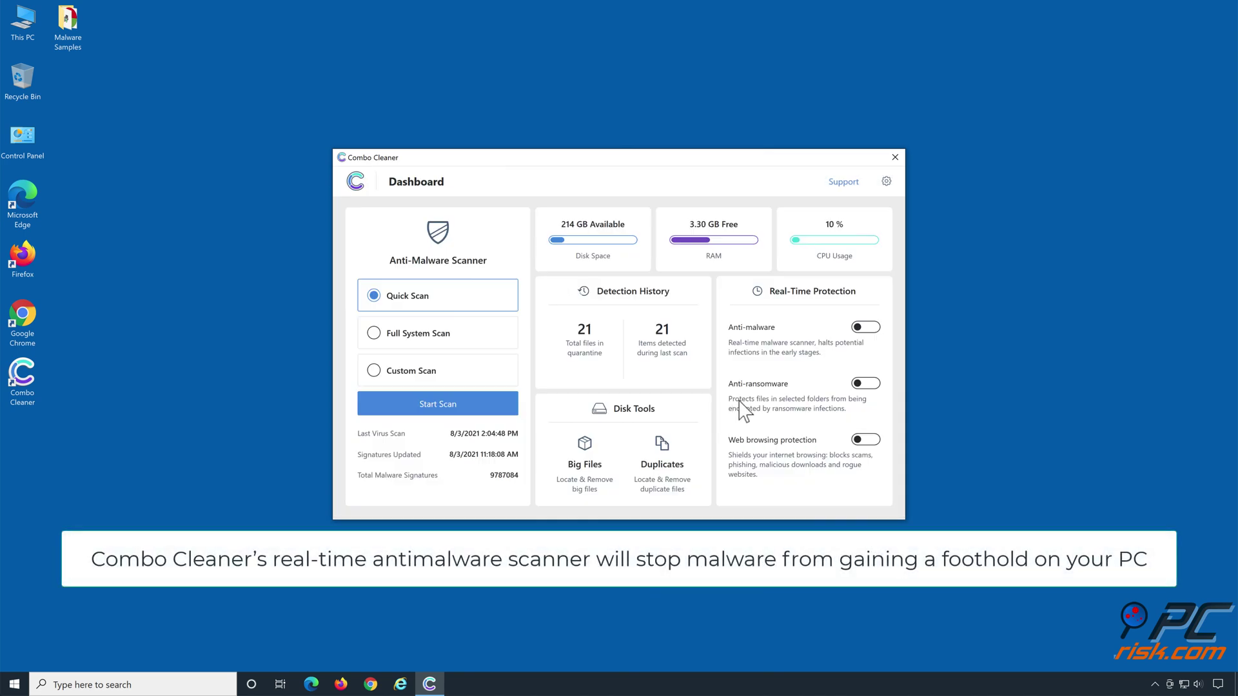
# - Turn on anti-malware and anti-ransomware protection and add Libraries > Documents as a protected folder
pyautogui.click(866, 329)
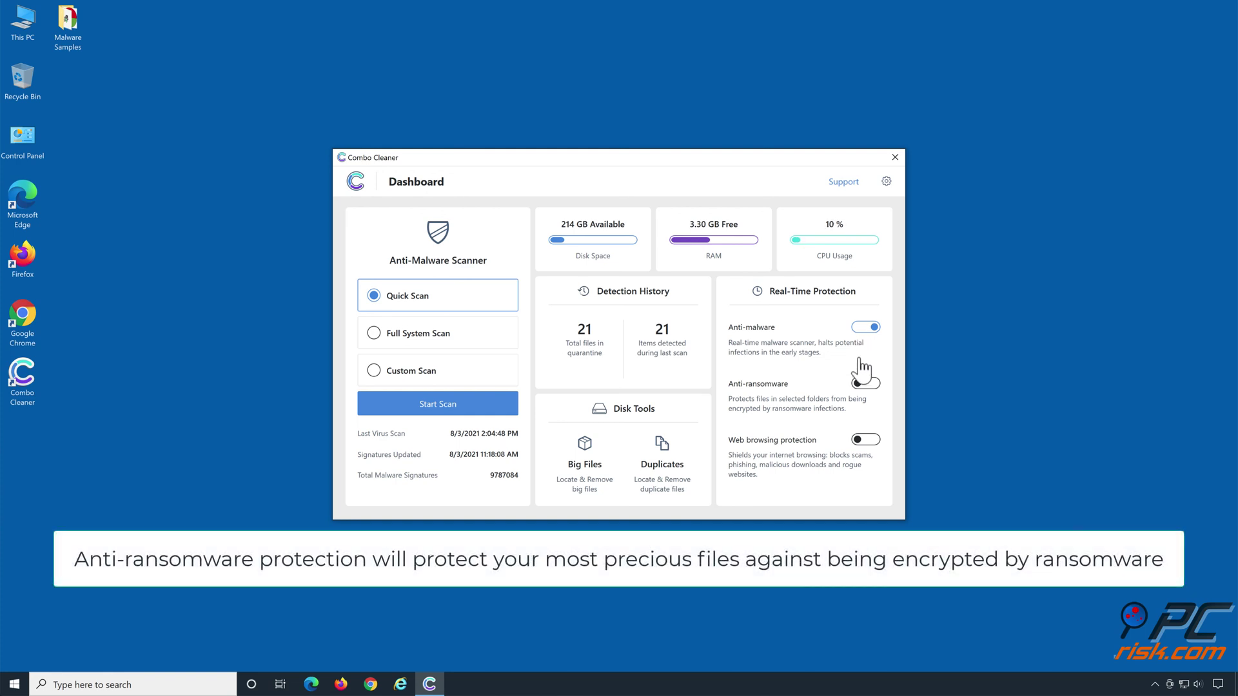
pyautogui.click(866, 385)
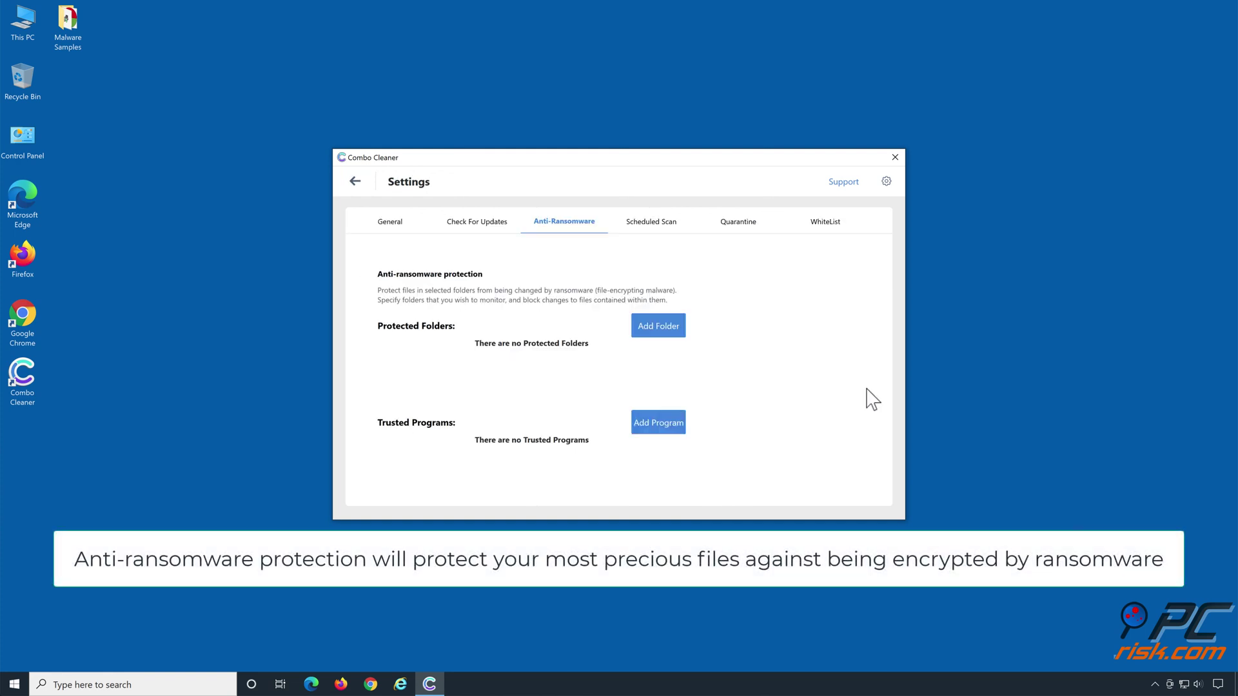
pyautogui.click(656, 330)
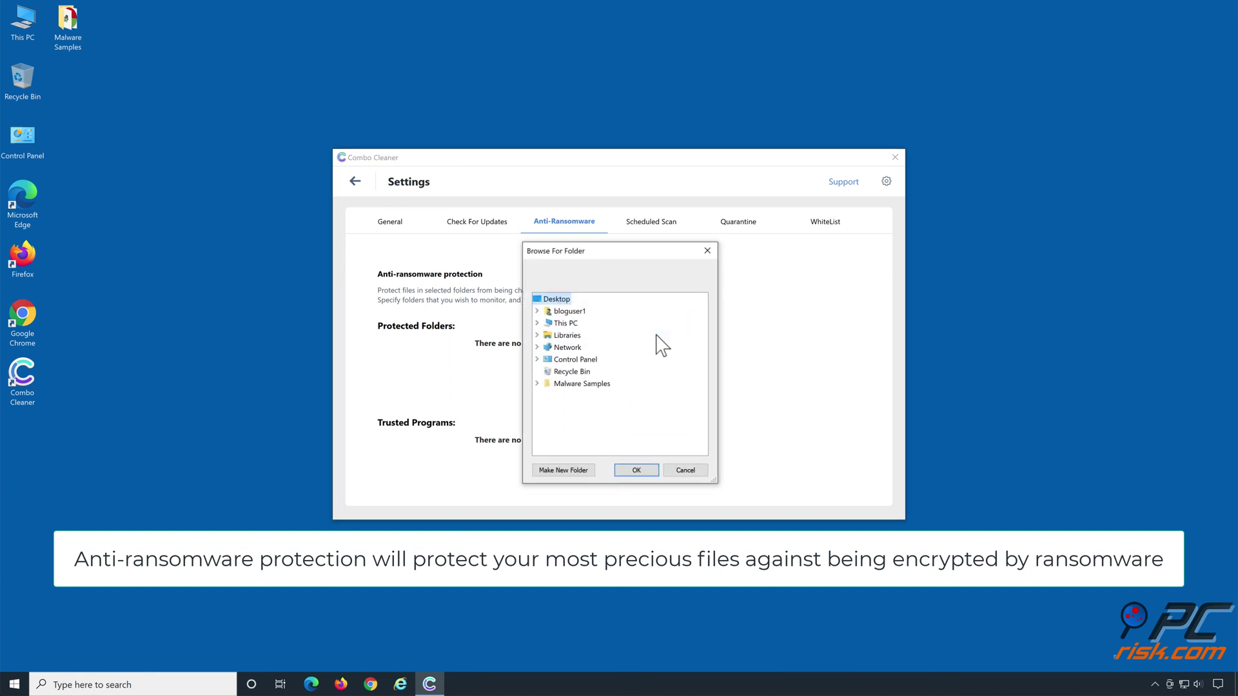
pyautogui.click(536, 335)
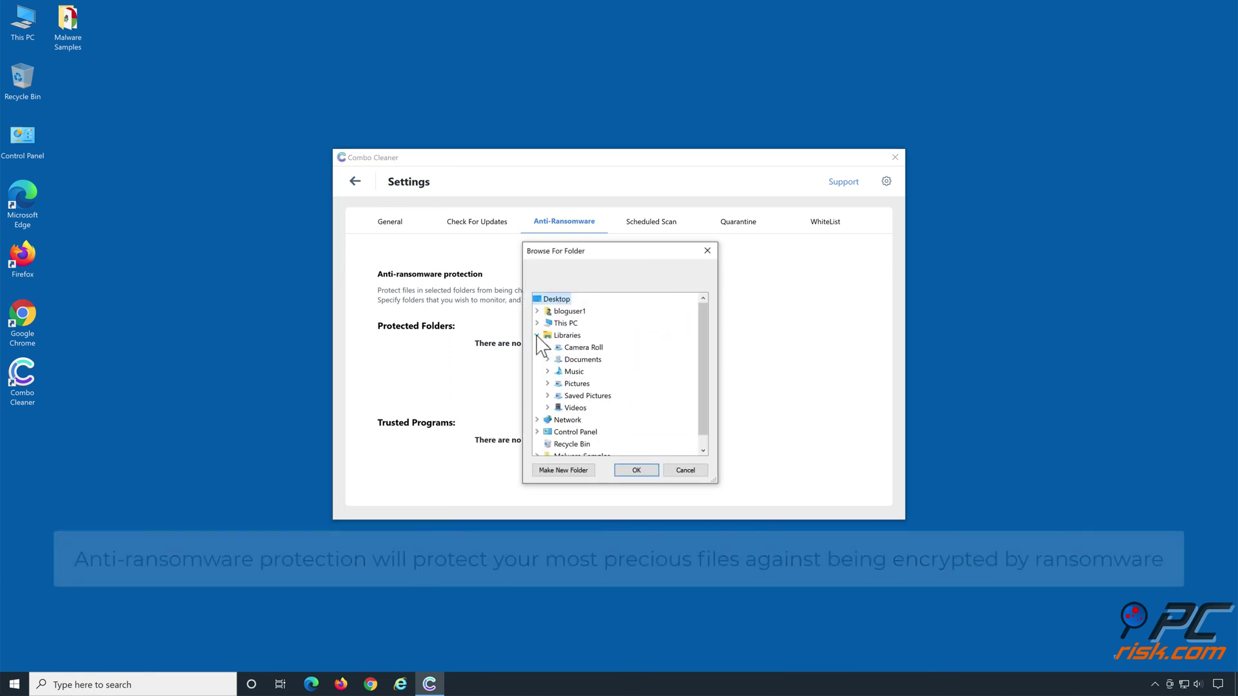
pyautogui.doubleClick(583, 361)
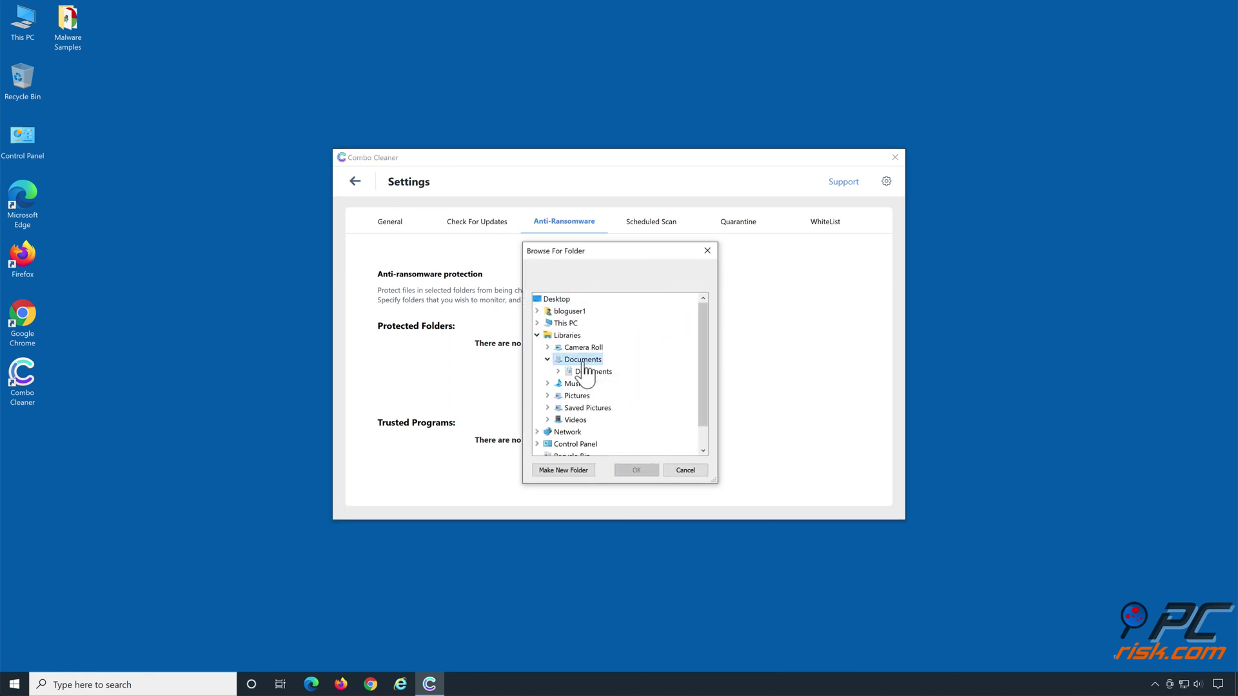
pyautogui.click(590, 372)
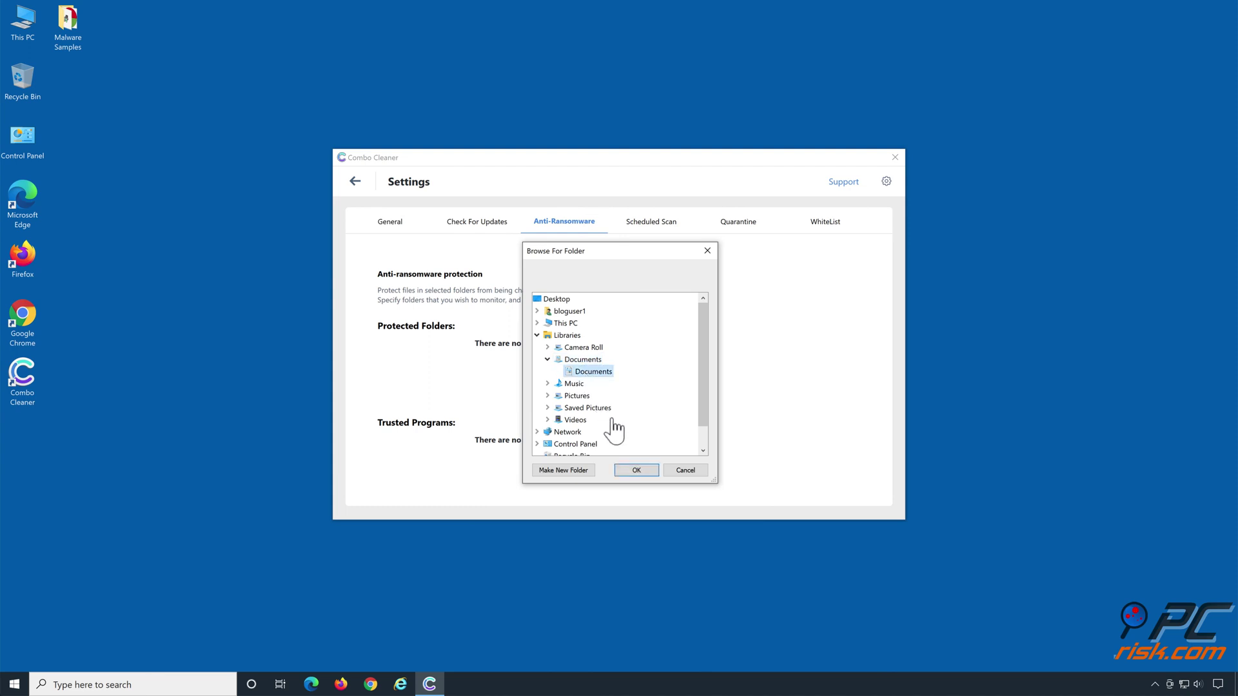
pyautogui.click(636, 472)
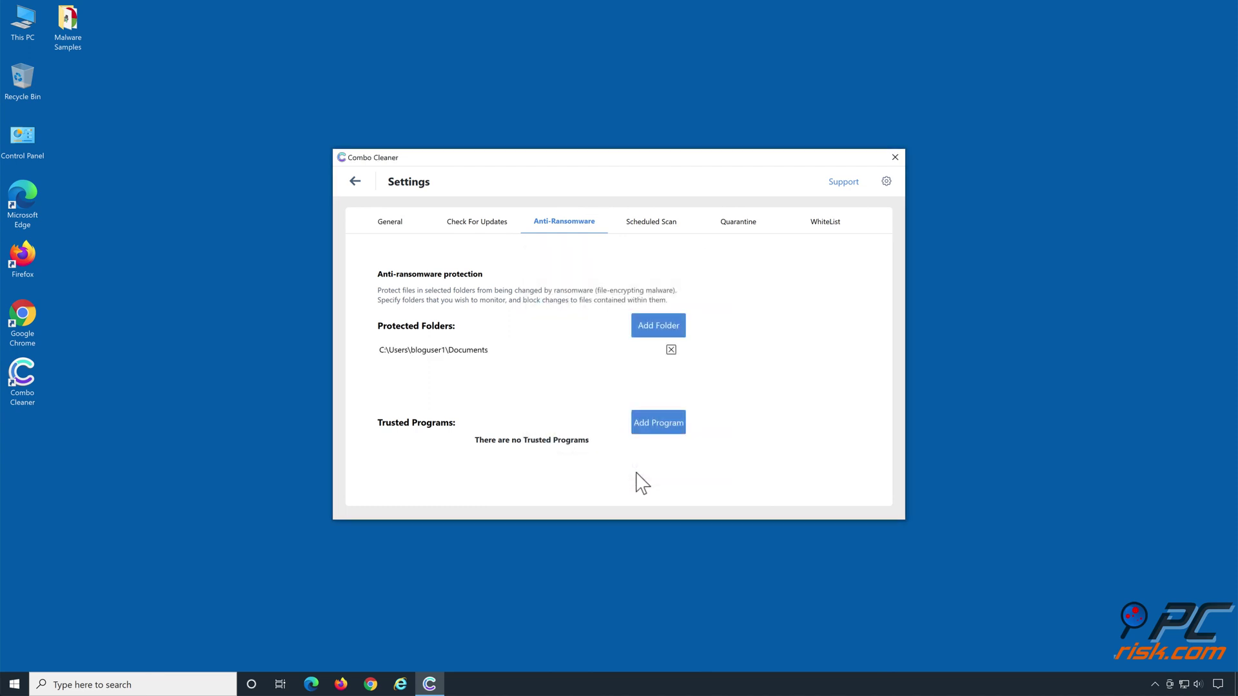
# - Go back from the anti-ransomware settings to the Combo Cleaner dashboard
pyautogui.click(354, 181)
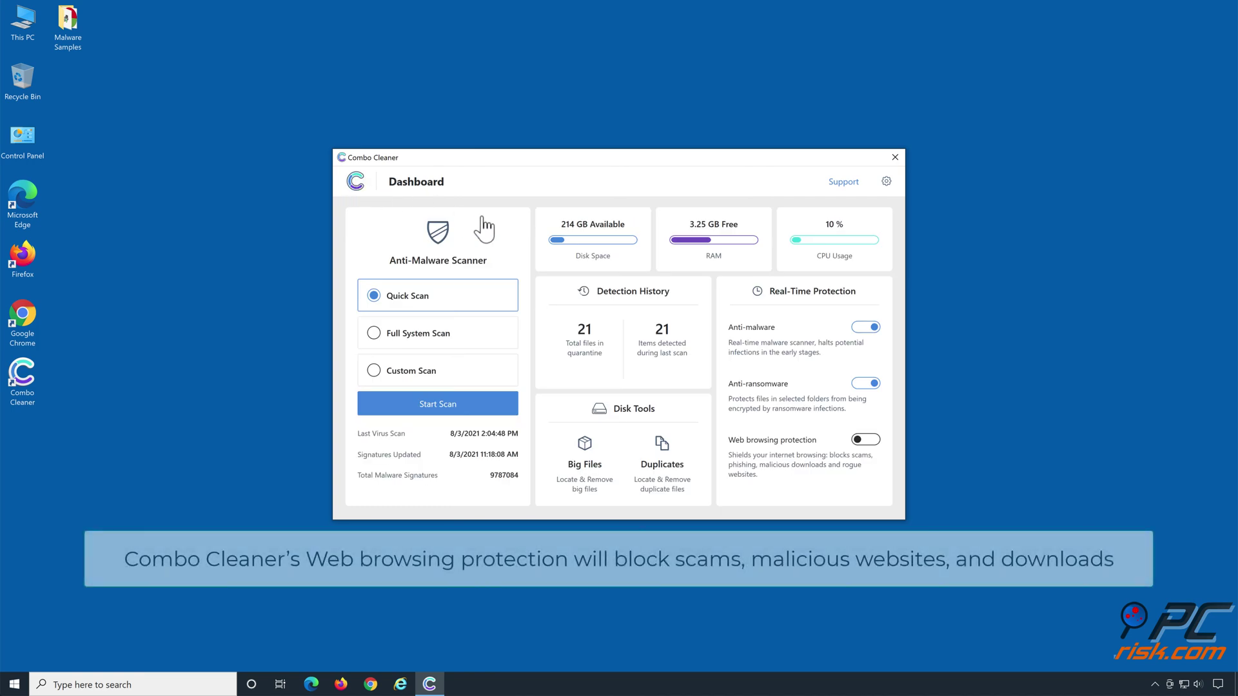